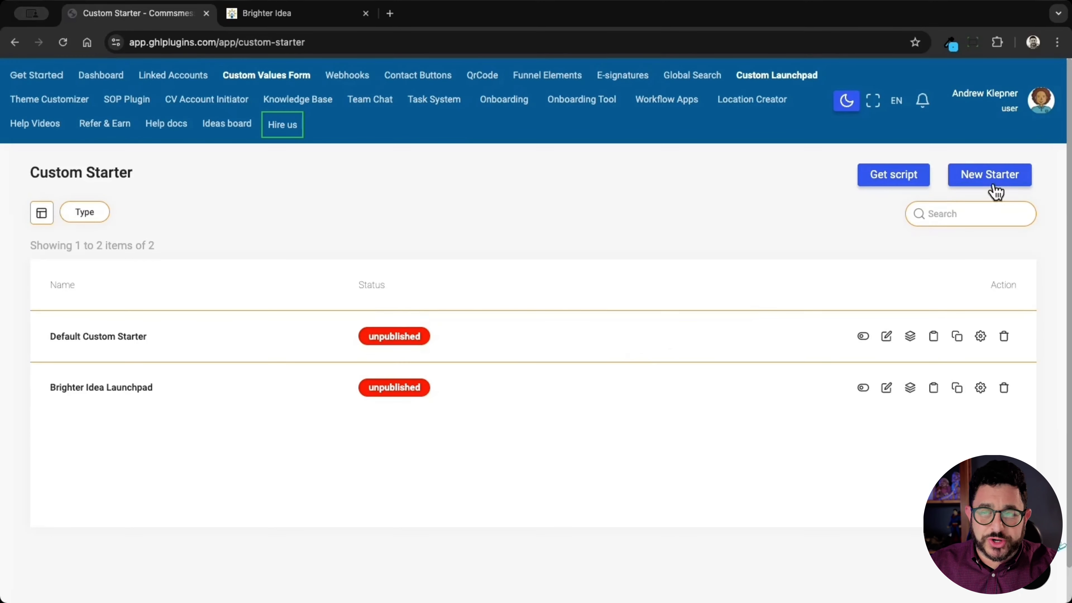
Step: Create a new custom starter named "White Label Agency Launchpad"
{"action": "left_click", "coordinate": [1008, 176]}
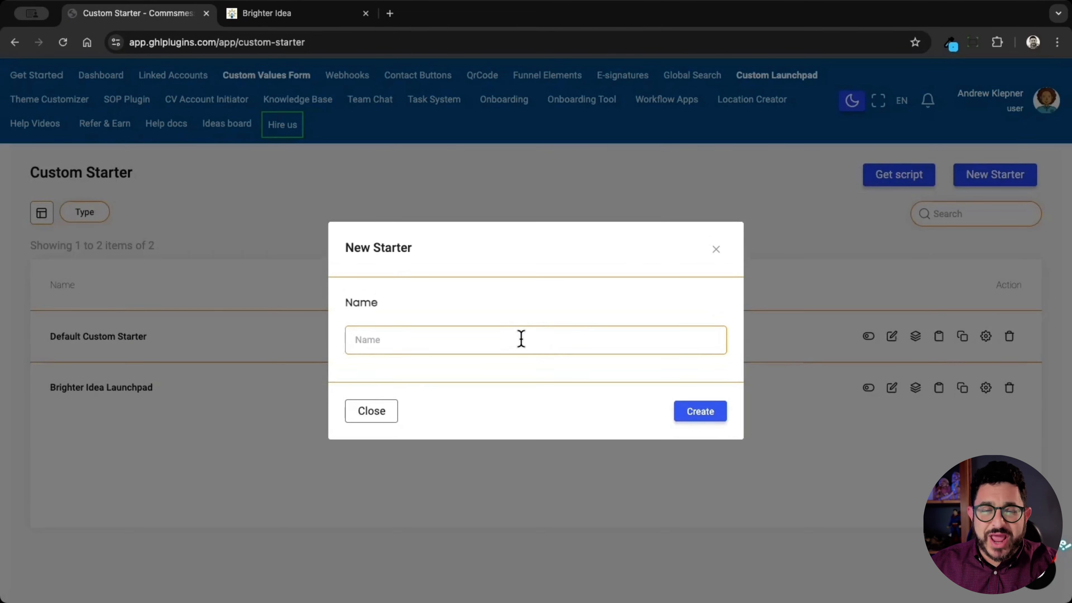
{"action": "left_click", "coordinate": [521, 339]}
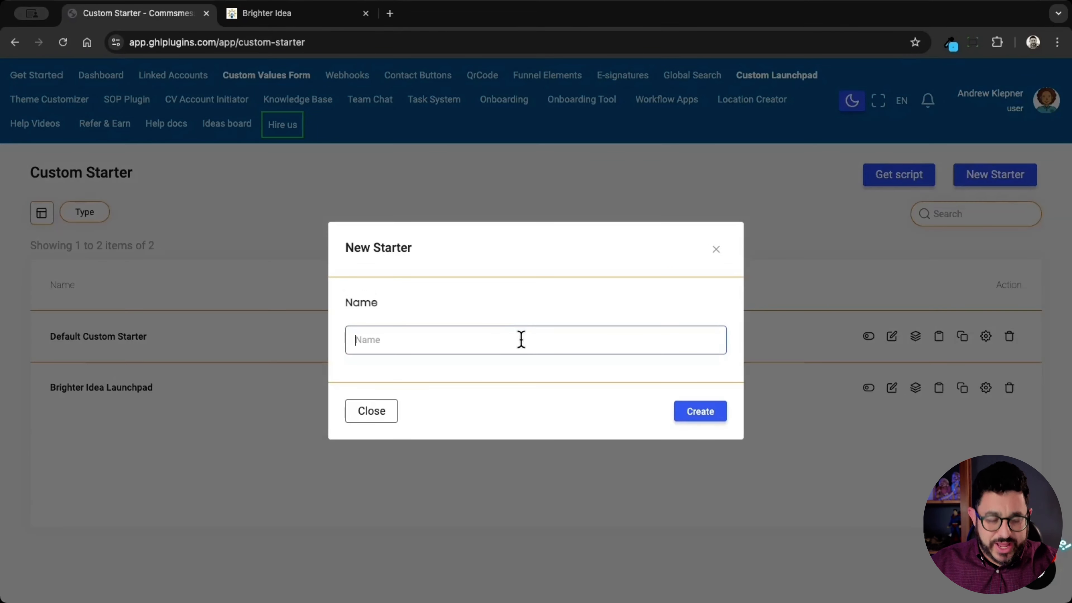
{"action": "type", "text": "Wh"}
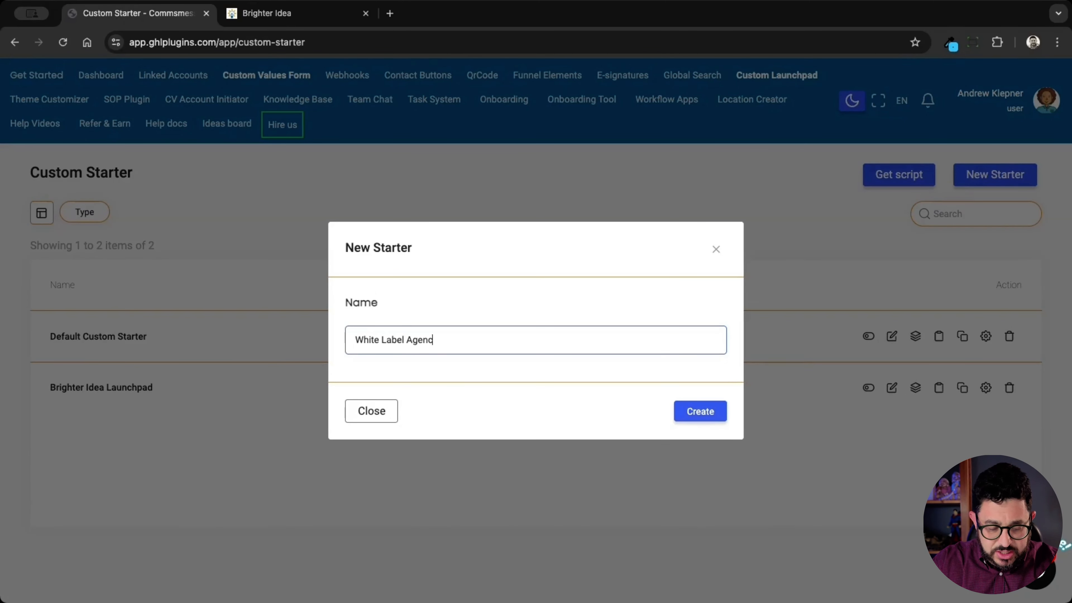
{"action": "type", "text": "ite Label Agency Launchpad"}
{"action": "left_click", "coordinate": [697, 416]}
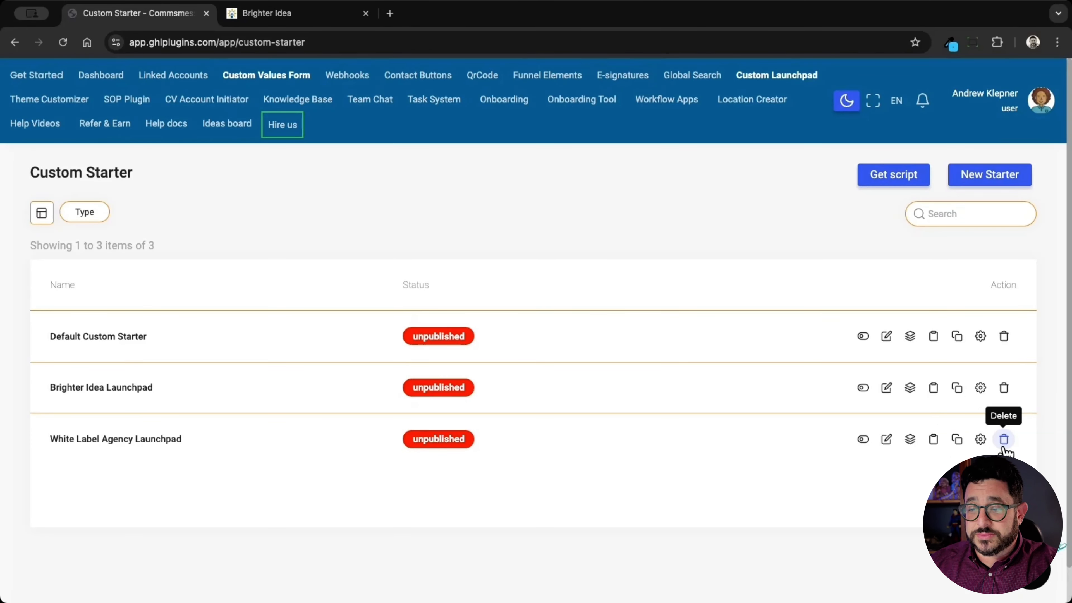
Step: Check the name setting of the White Label Agency Launchpad without changing it, and open its setup editor
{"action": "left_click", "coordinate": [886, 440]}
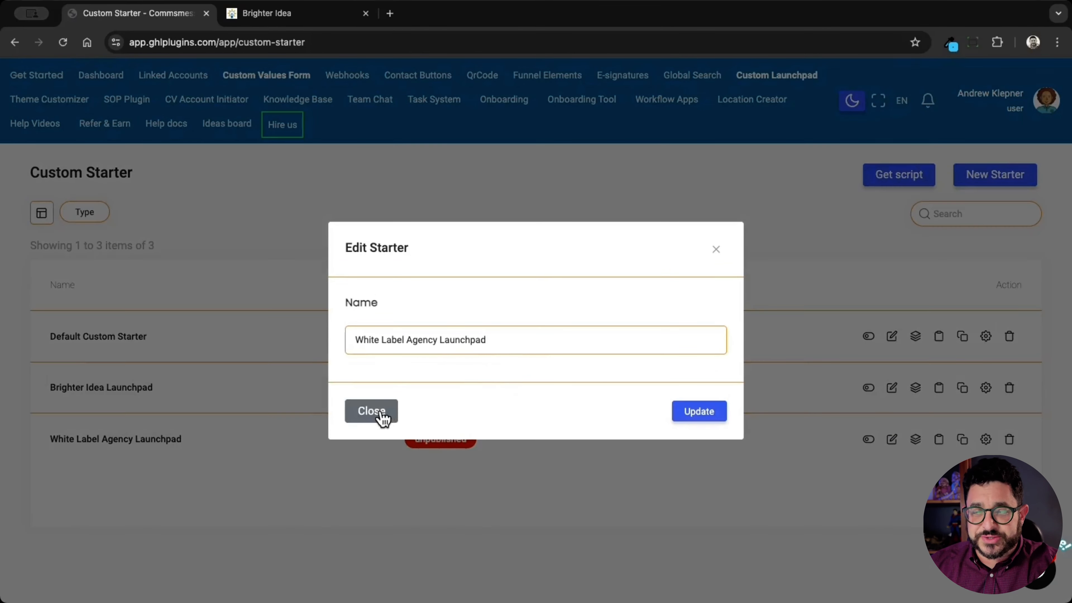
{"action": "left_click", "coordinate": [380, 414]}
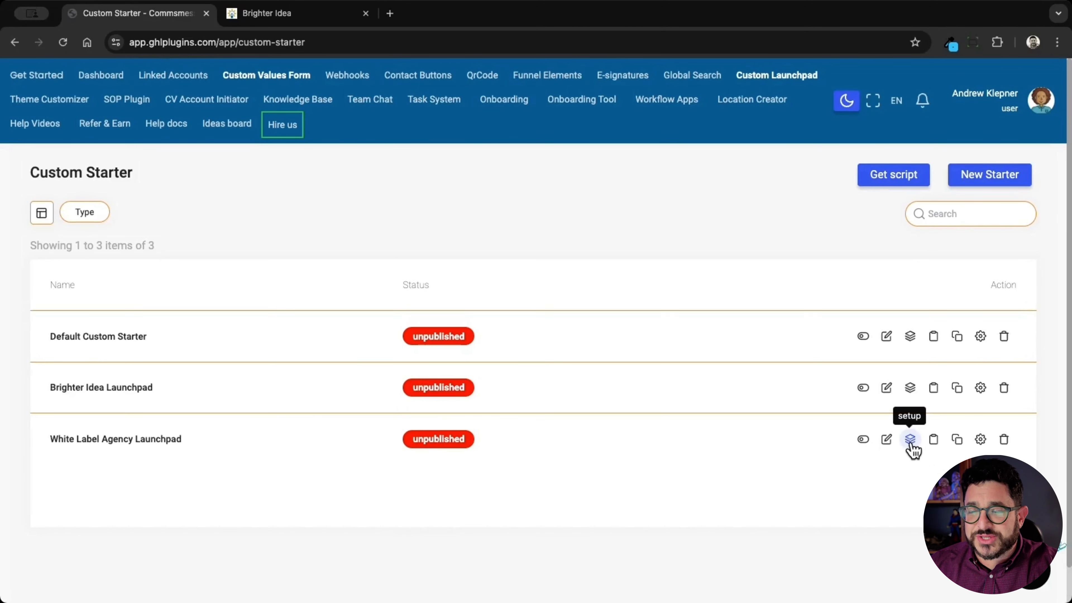
{"action": "left_click", "coordinate": [910, 445]}
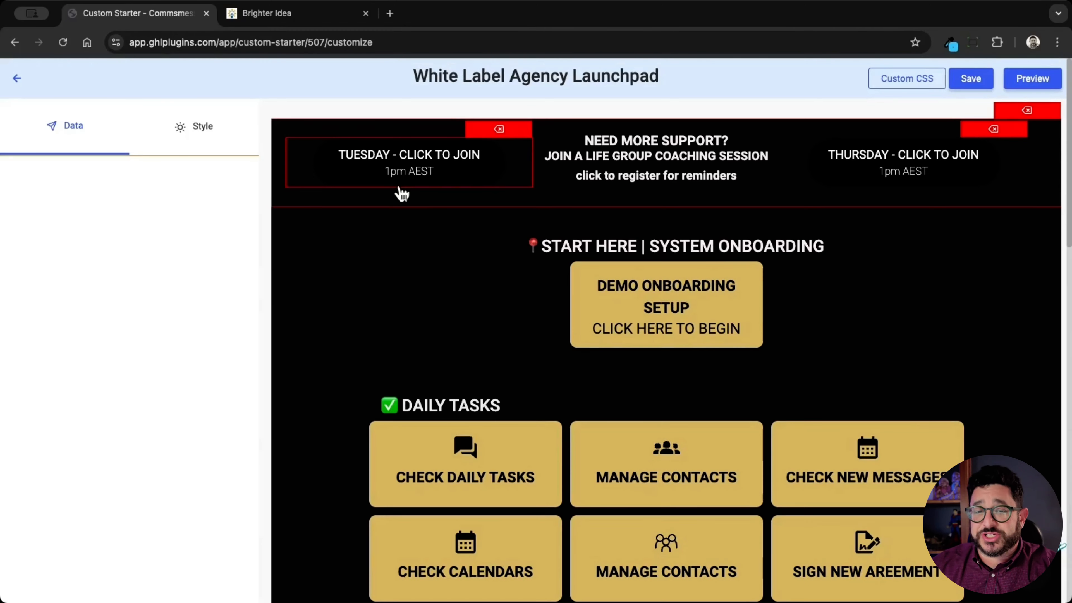
Step: Change the Tuesday button's title to "TUESDAY - Office Hours" and its subtitle to "1pm EST"
{"action": "left_click", "coordinate": [461, 175]}
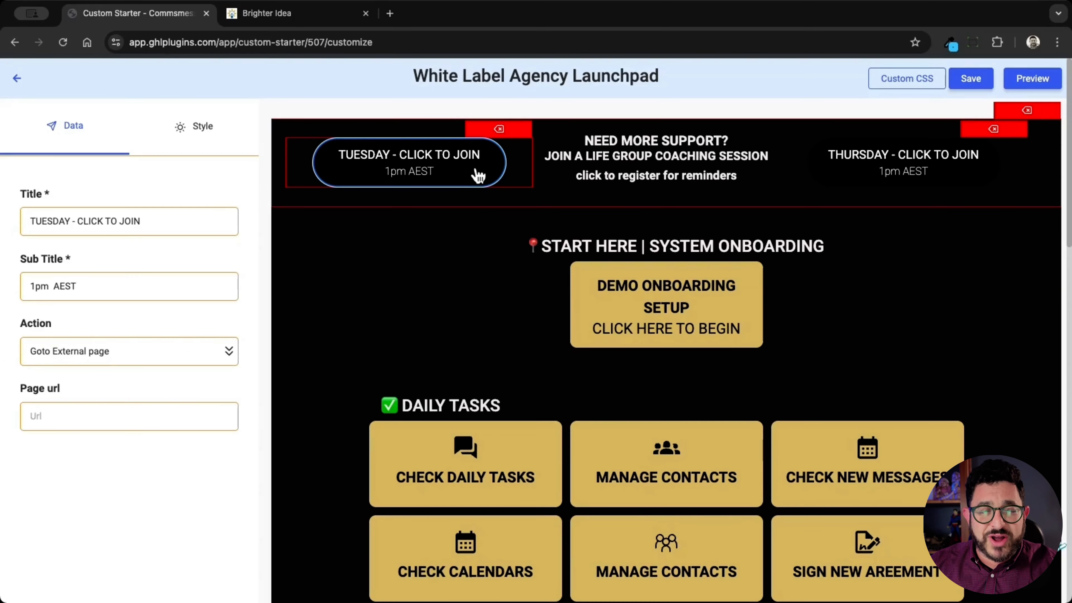
{"action": "left_click", "coordinate": [79, 284]}
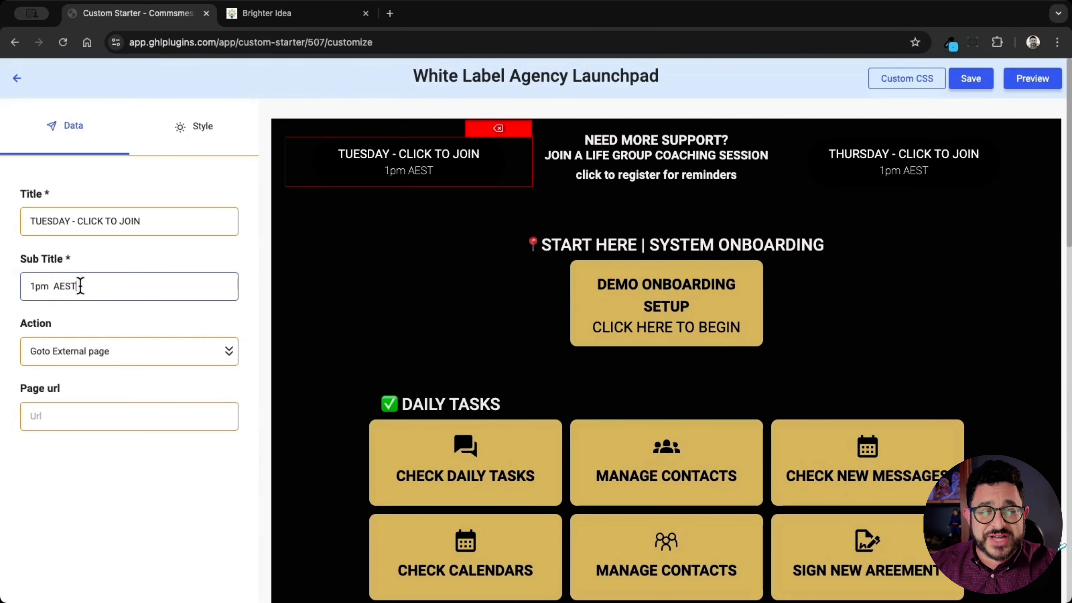
{"action": "left_click_drag", "start_coordinate": [79, 285], "coordinate": [55, 287]}
{"action": "type", "text": "Est"}
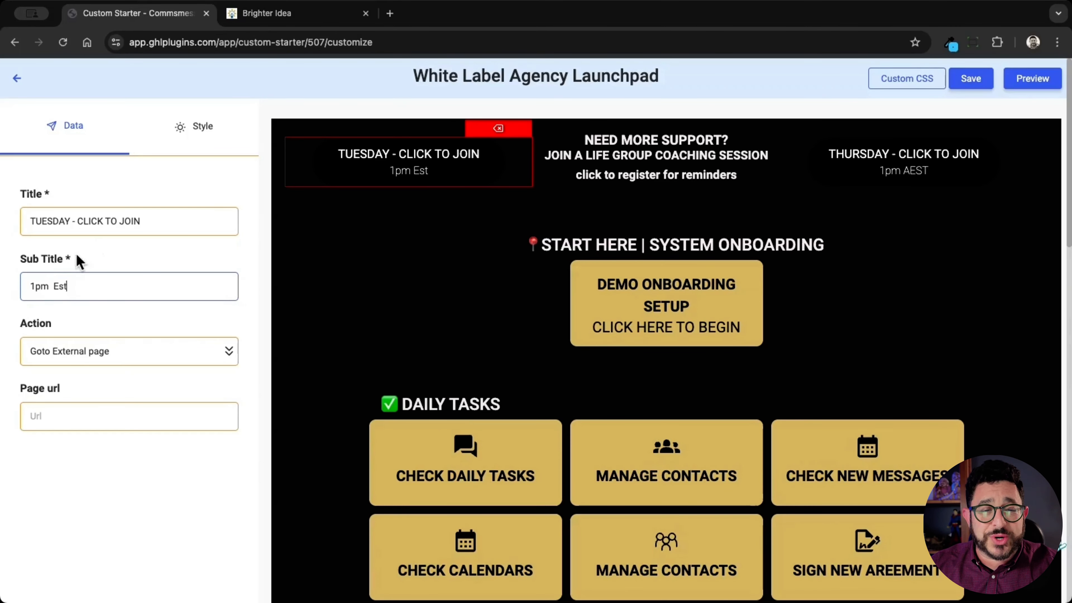
{"action": "left_click_drag", "start_coordinate": [78, 225], "coordinate": [186, 222]}
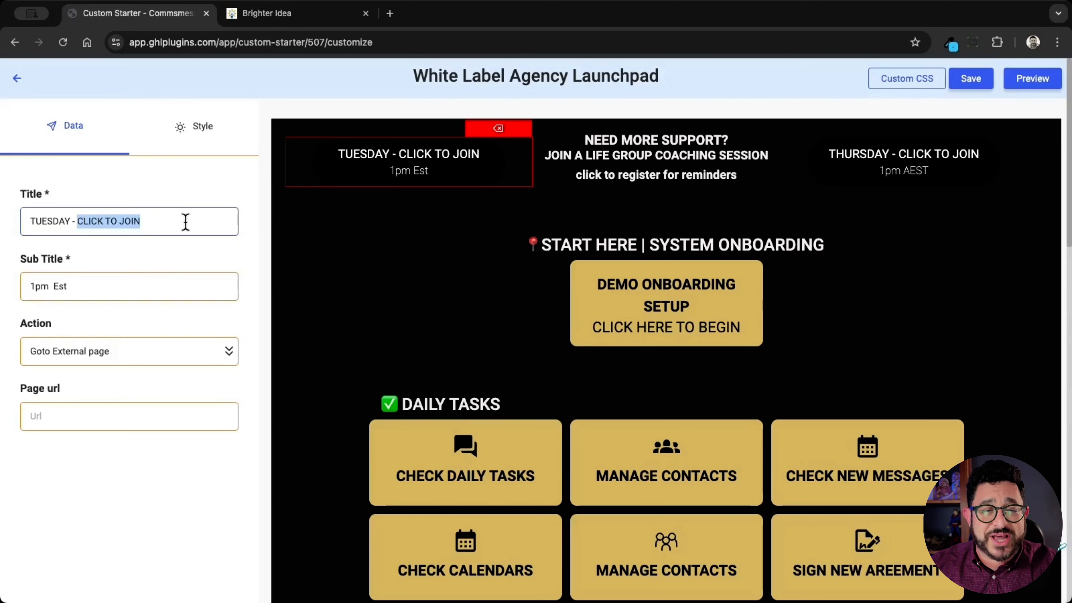
{"action": "key", "text": "BackSpace"}
{"action": "type", "text": "Office Hours"}
{"action": "left_click", "coordinate": [73, 285]}
{"action": "left_click_drag", "start_coordinate": [73, 285], "coordinate": [59, 288]}
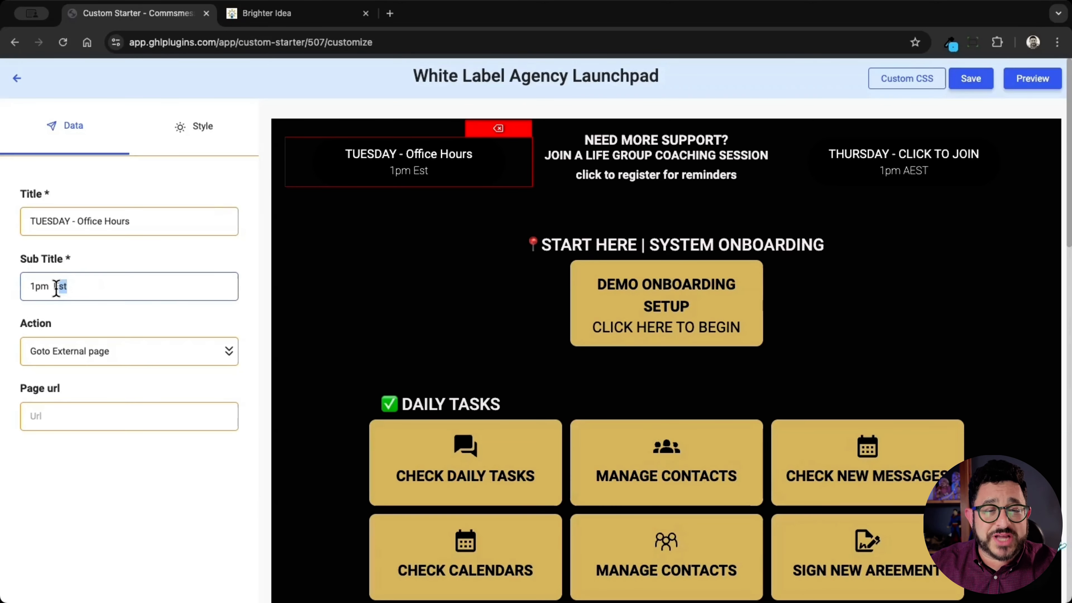
{"action": "type", "text": "EST"}
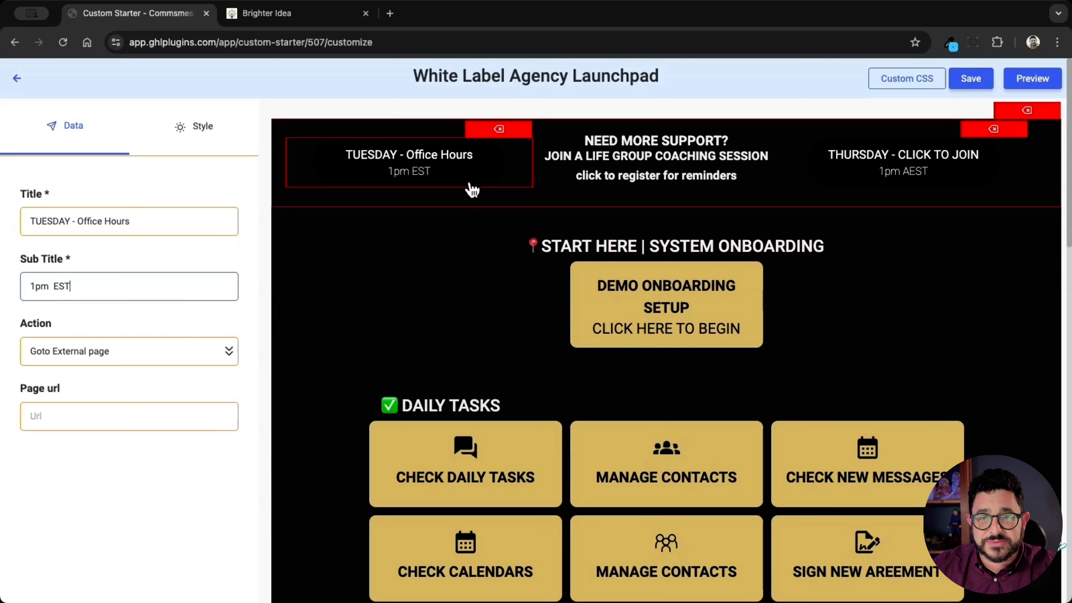
Step: Open the data settings of the "NEED MORE SUPPORT?" header block and review the page's sections down to Marketplace
{"action": "left_click", "coordinate": [693, 158]}
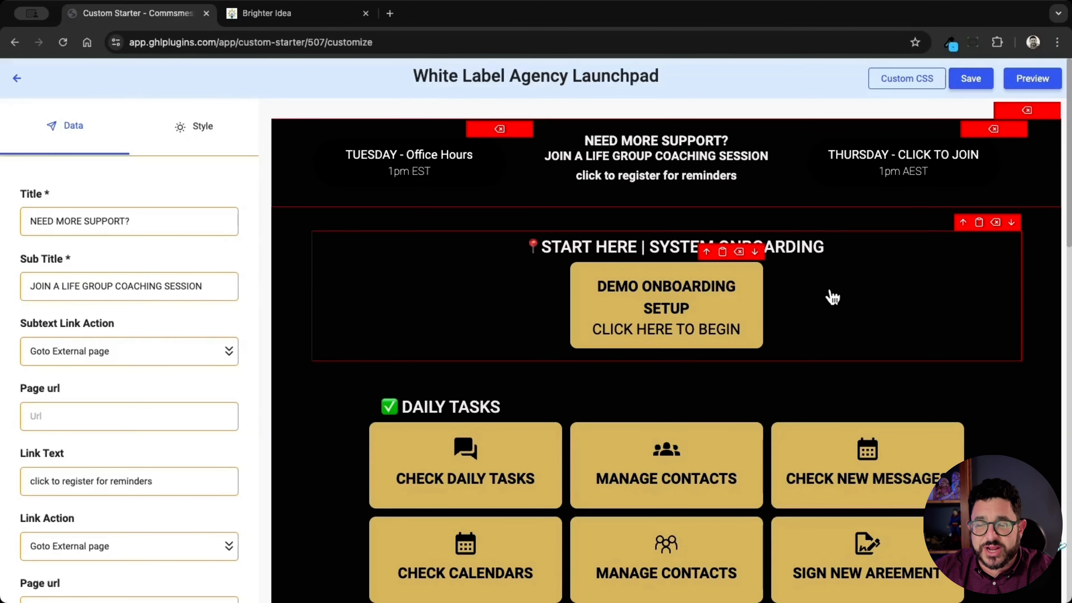
{"action": "scroll", "coordinate": [835, 298], "scroll_direction": "down", "scroll_amount": 2}
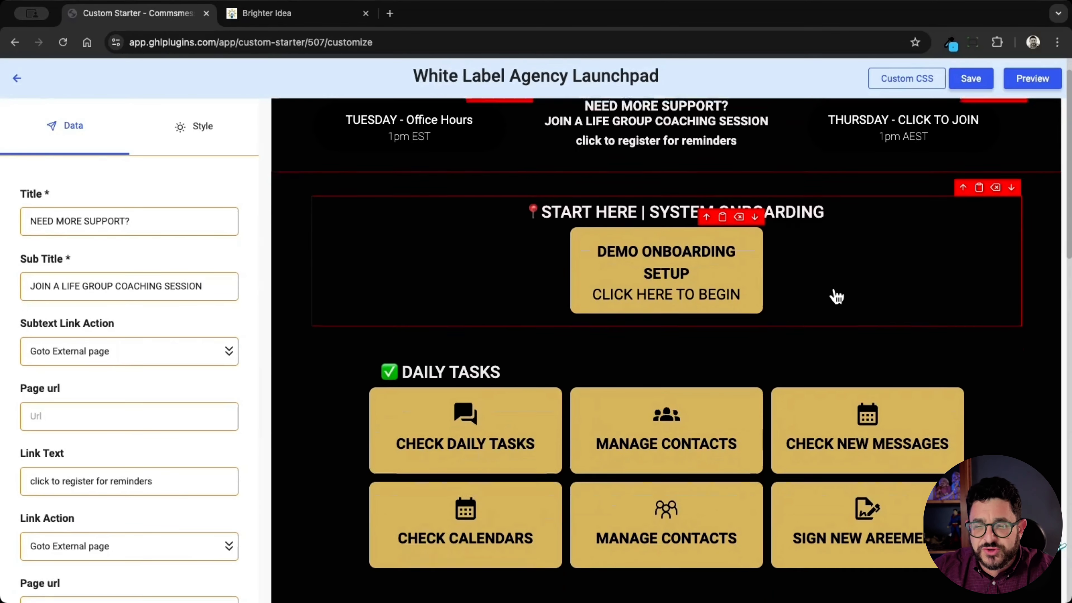
{"action": "scroll", "coordinate": [835, 298], "scroll_direction": "down", "scroll_amount": 15}
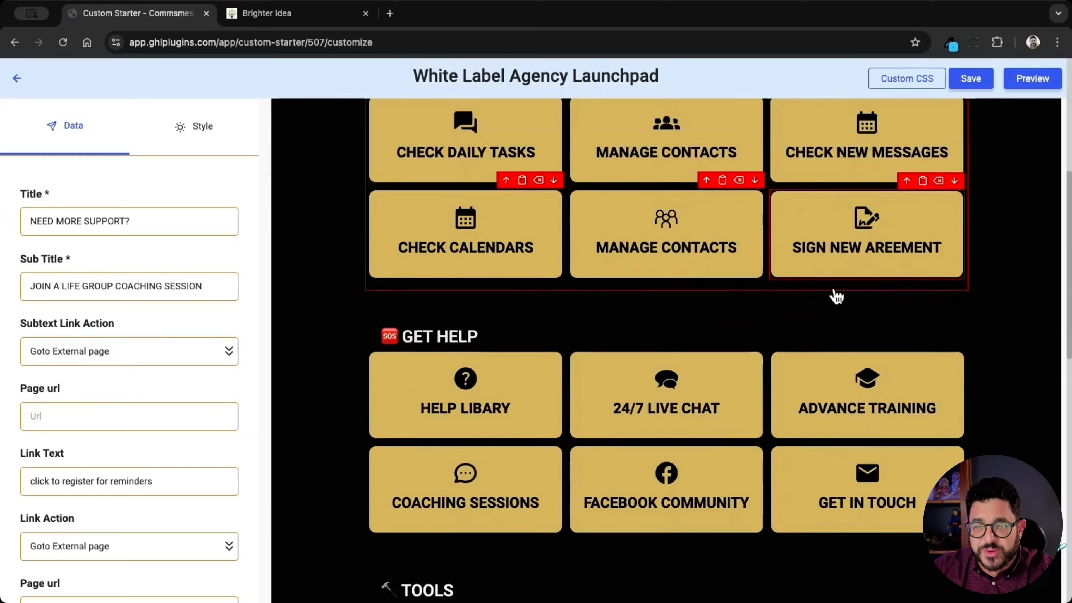
{"action": "scroll", "coordinate": [835, 297], "scroll_direction": "up", "scroll_amount": 12}
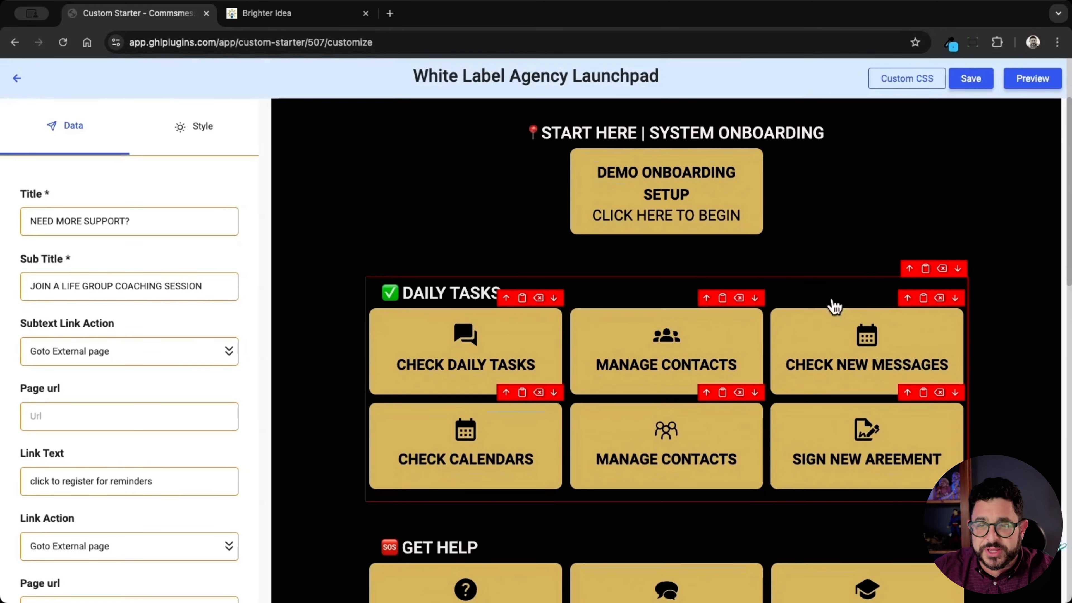
{"action": "scroll", "coordinate": [686, 321], "scroll_direction": "down", "scroll_amount": 6}
{"action": "scroll", "coordinate": [687, 322], "scroll_direction": "down", "scroll_amount": 20}
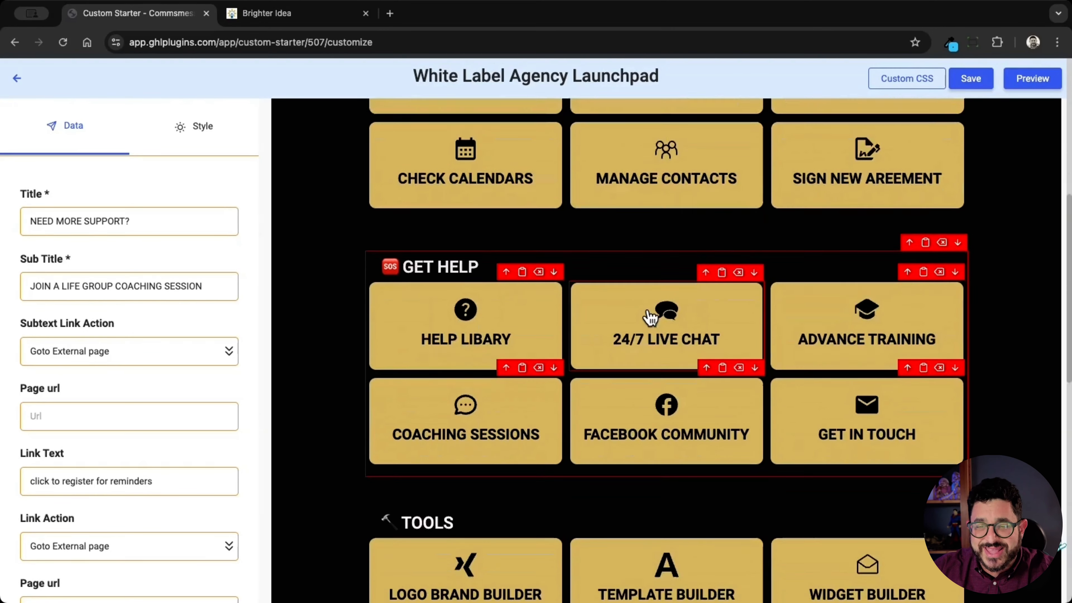
{"action": "scroll", "coordinate": [655, 312], "scroll_direction": "down", "scroll_amount": 15}
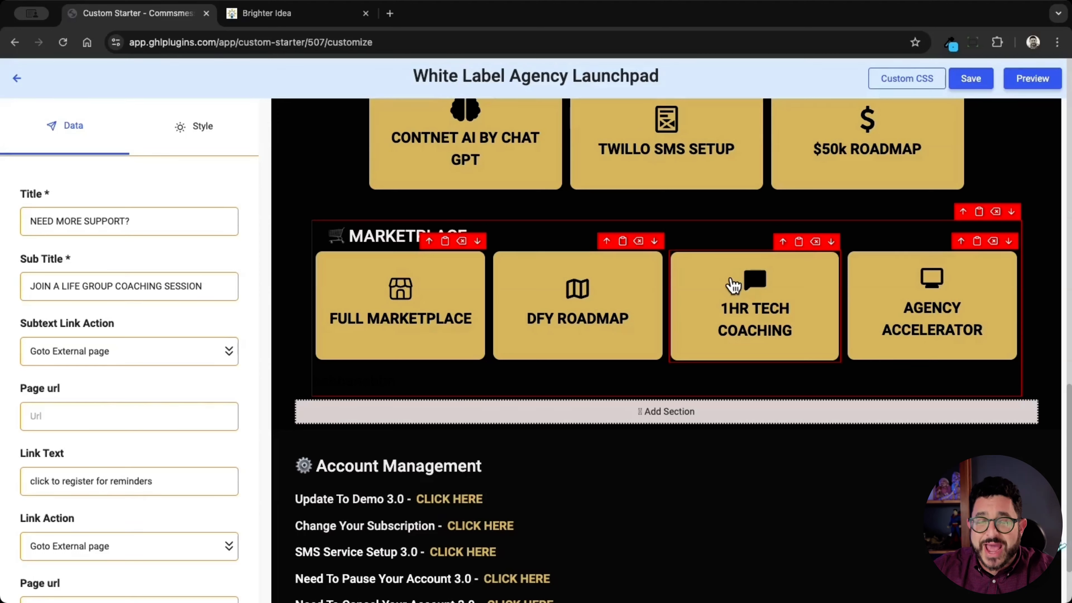
Step: Show the column choices for adding a section below Marketplace and look back over the sections up to System Onboarding
{"action": "left_click", "coordinate": [699, 412]}
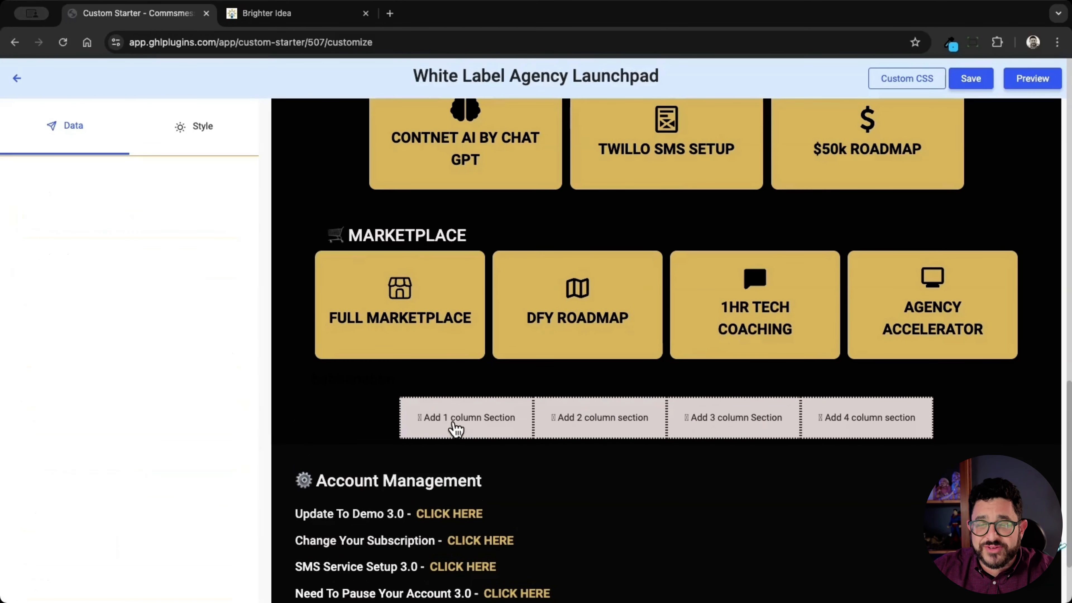
{"action": "left_click", "coordinate": [835, 418]}
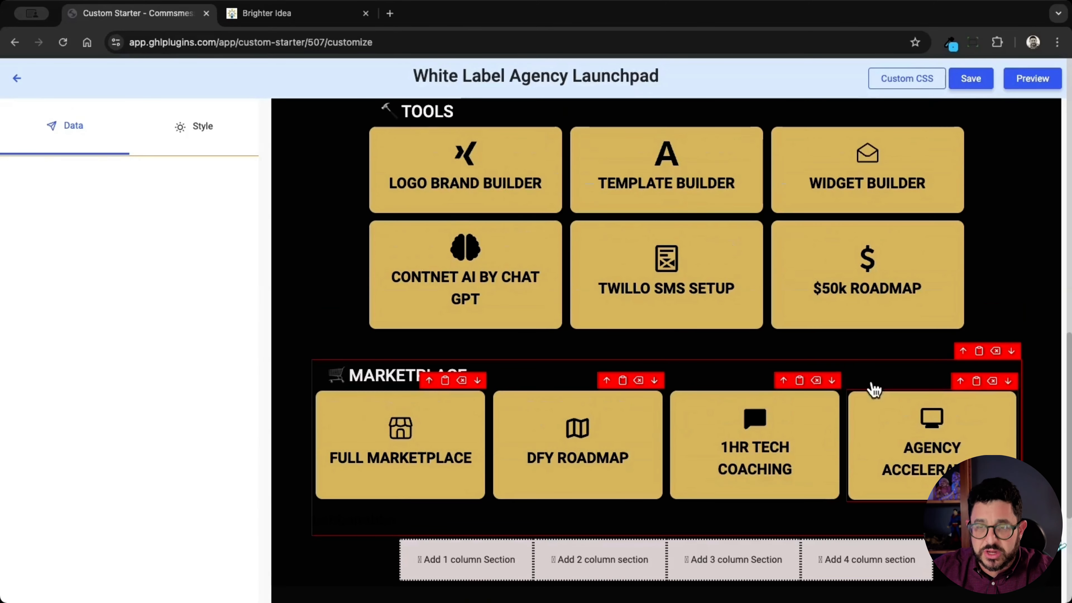
{"action": "scroll", "coordinate": [885, 334], "scroll_direction": "up", "scroll_amount": 6}
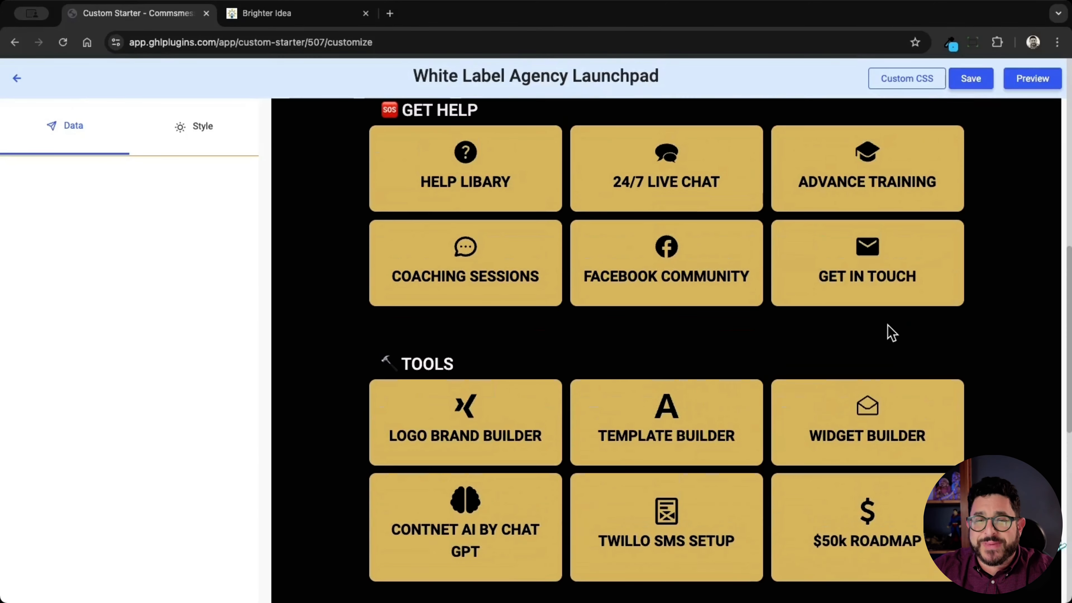
{"action": "scroll", "coordinate": [888, 329], "scroll_direction": "up", "scroll_amount": 10}
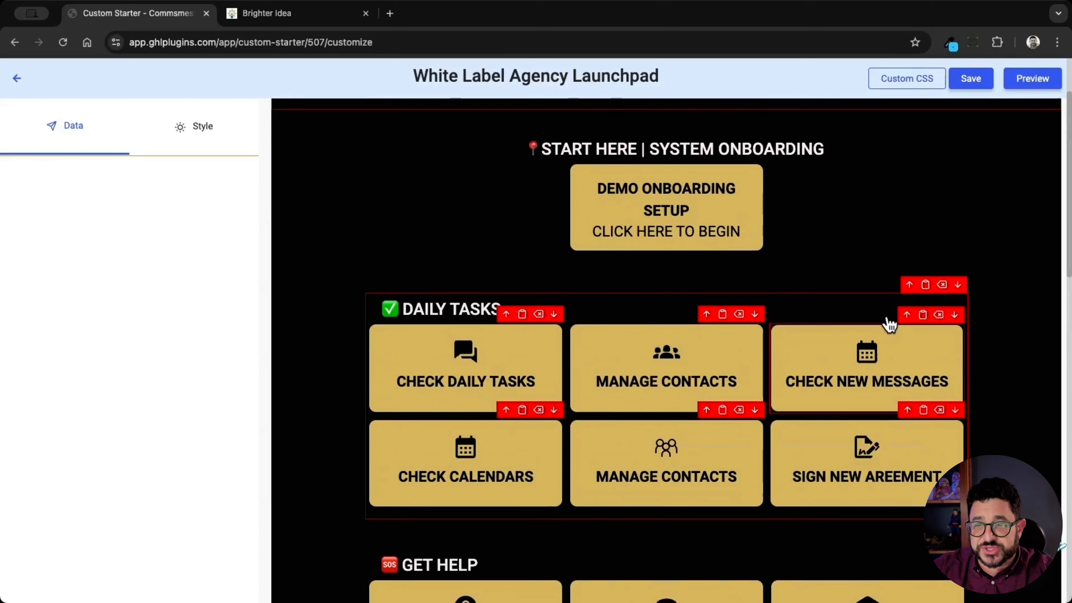
{"action": "scroll", "coordinate": [890, 324], "scroll_direction": "up", "scroll_amount": 1}
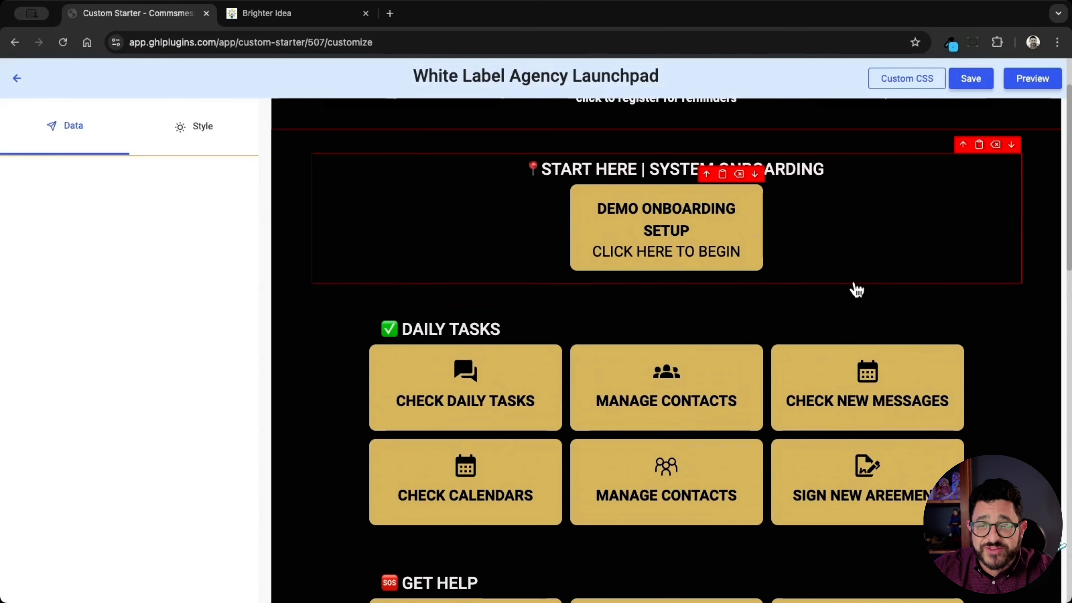
Step: Delete the Logo Brand Builder and $50k Roadmap buttons from the Tools section
{"action": "scroll", "coordinate": [857, 292], "scroll_direction": "down", "scroll_amount": 9}
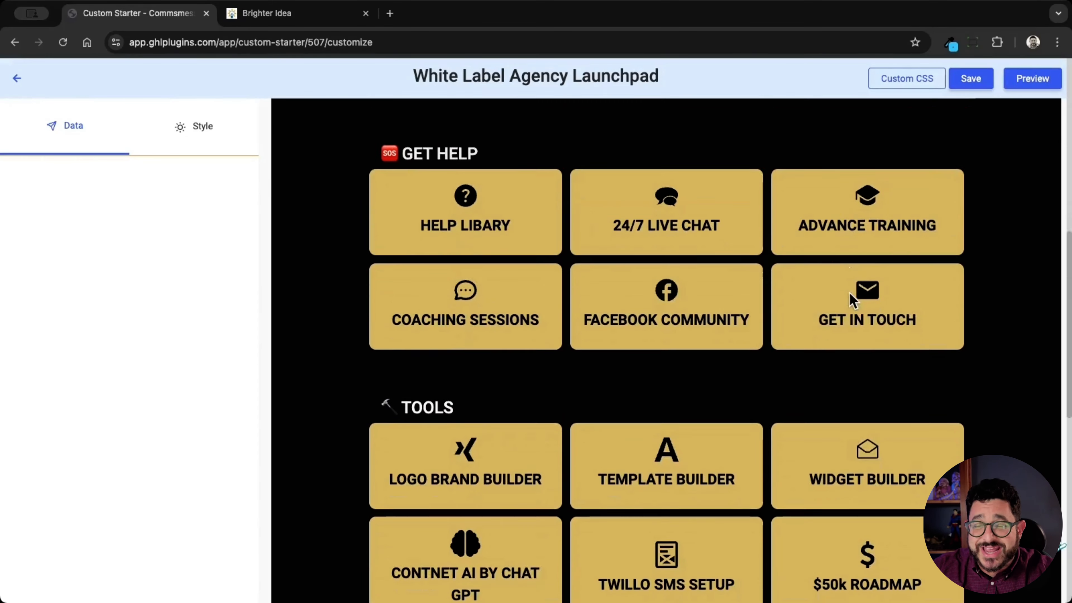
{"action": "scroll", "coordinate": [850, 300], "scroll_direction": "down", "scroll_amount": 2}
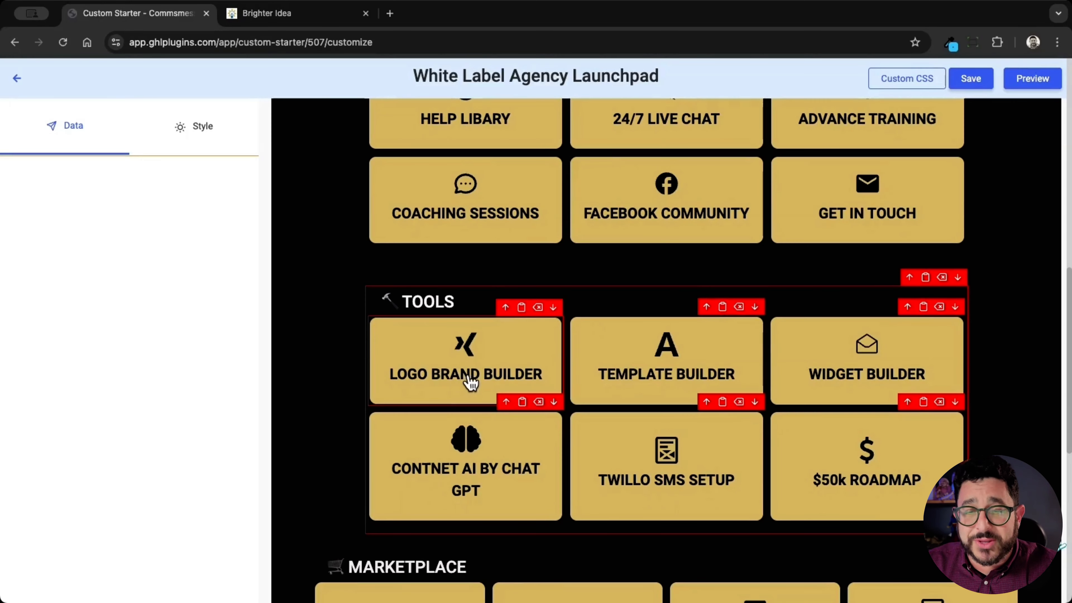
{"action": "left_click", "coordinate": [538, 307]}
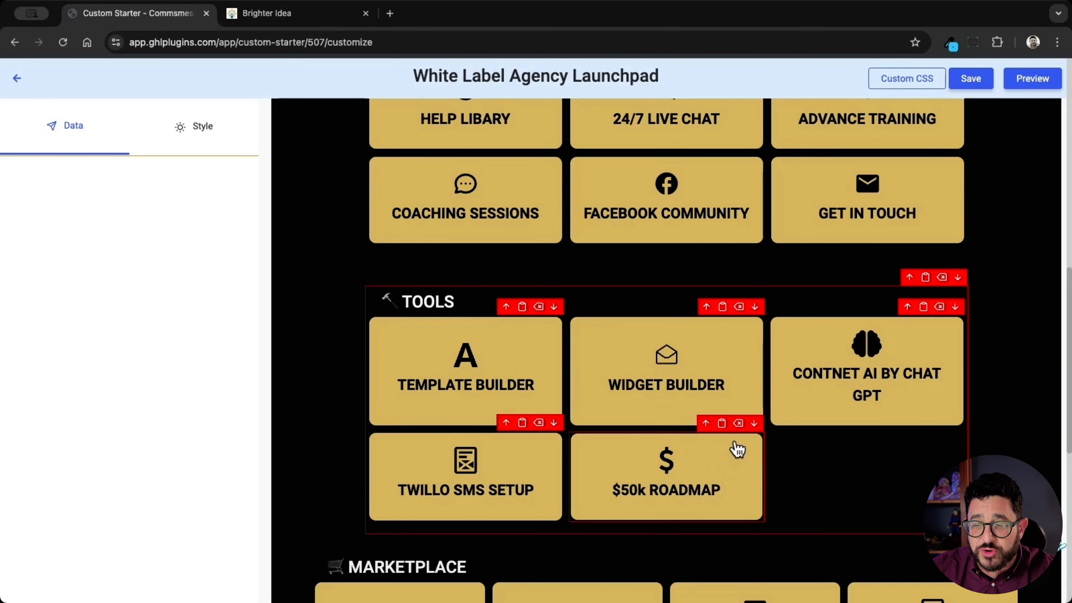
{"action": "left_click", "coordinate": [738, 423]}
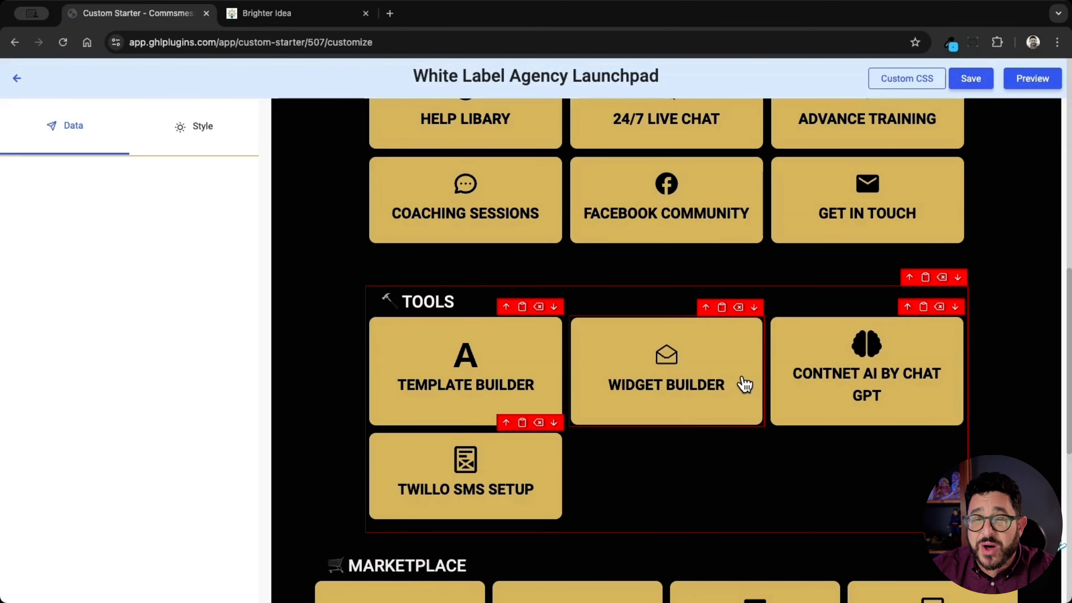
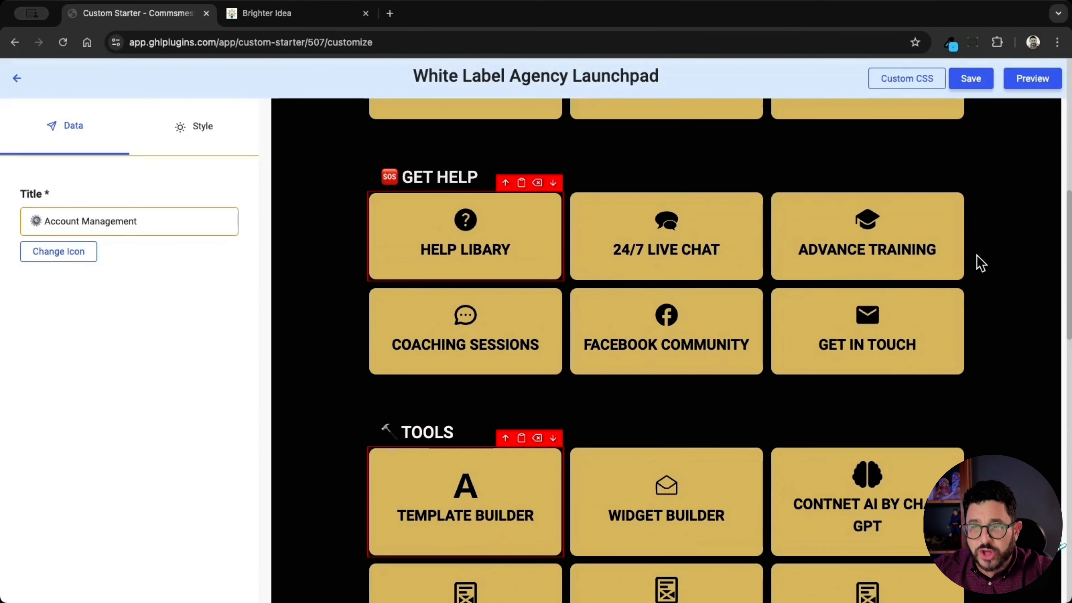
Step: Save the launchpad and open the style settings of the ADVANCE TRAINING button in the Get Help section
{"action": "left_click", "coordinate": [970, 78]}
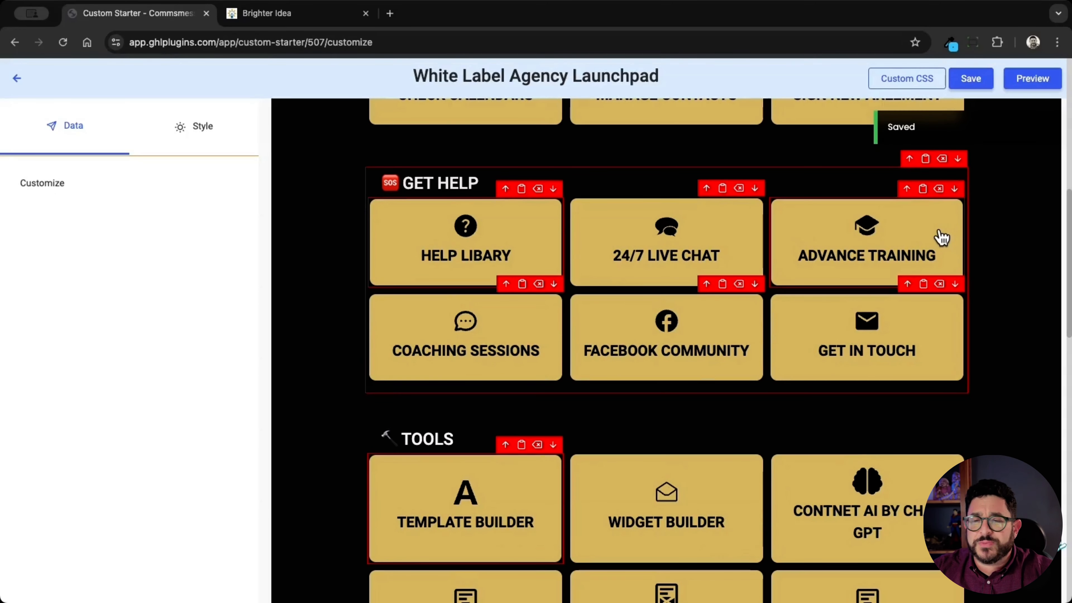
{"action": "scroll", "coordinate": [817, 324], "scroll_direction": "up", "scroll_amount": 2}
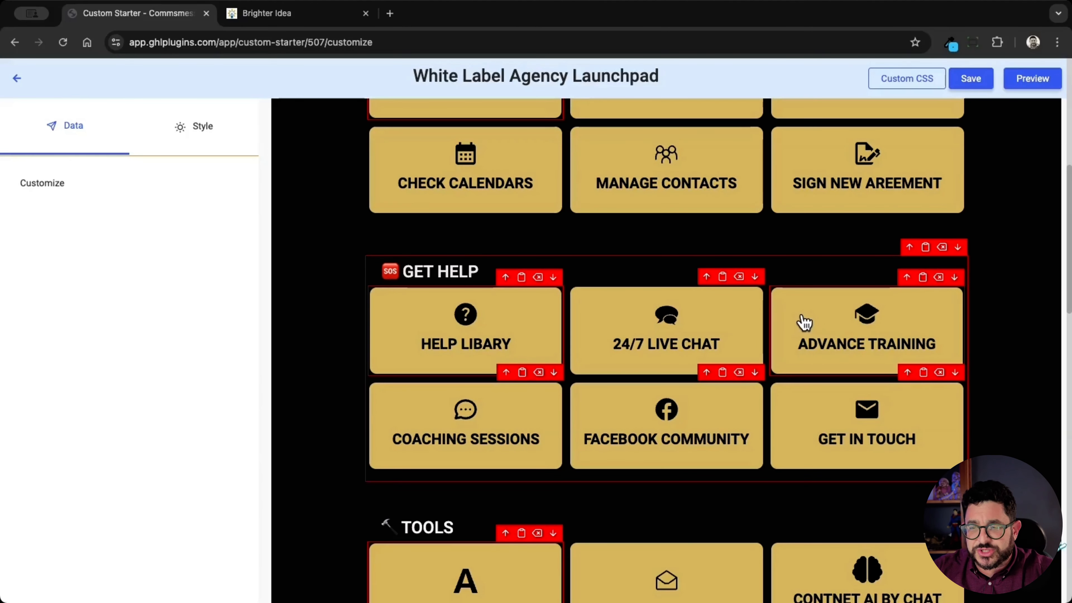
{"action": "left_click", "coordinate": [805, 322]}
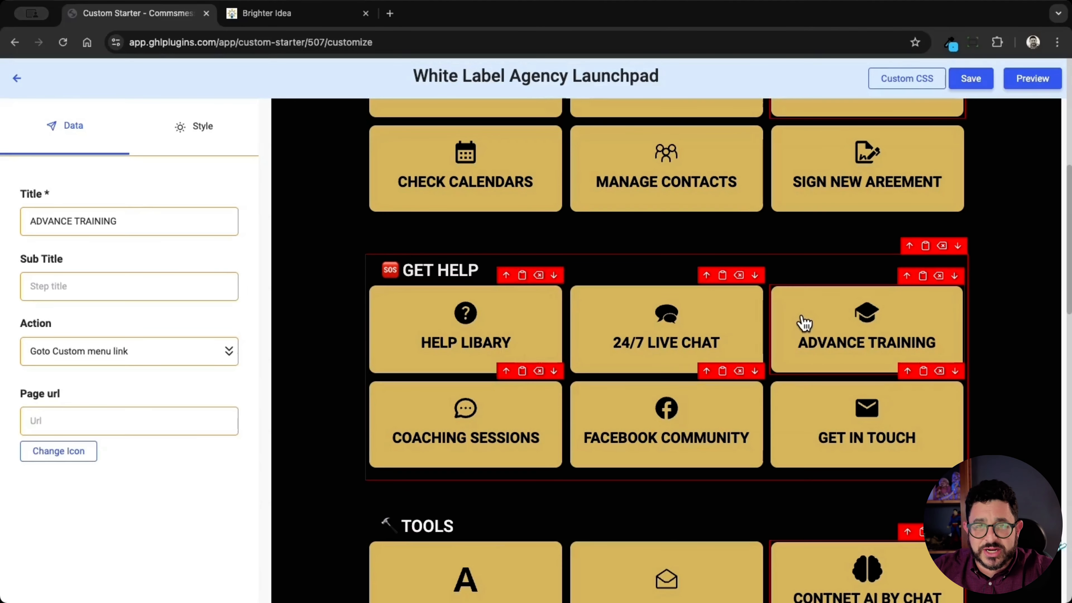
{"action": "left_click", "coordinate": [206, 140]}
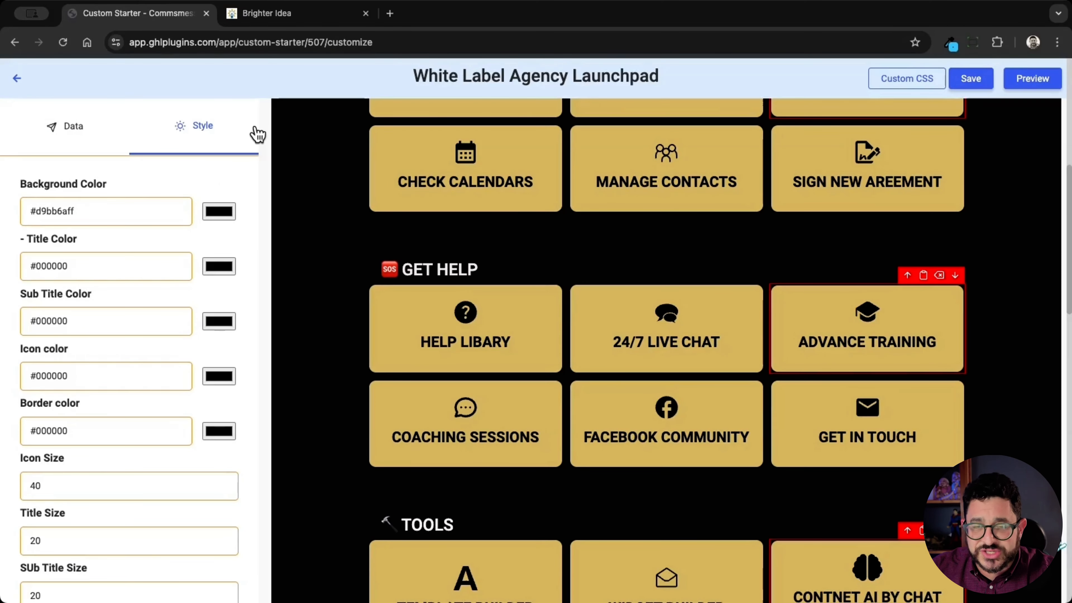
Step: Switch to the Brighter Idea page and sample the orange #F79621 from its logo with the page color picker
{"action": "left_click", "coordinate": [306, 16]}
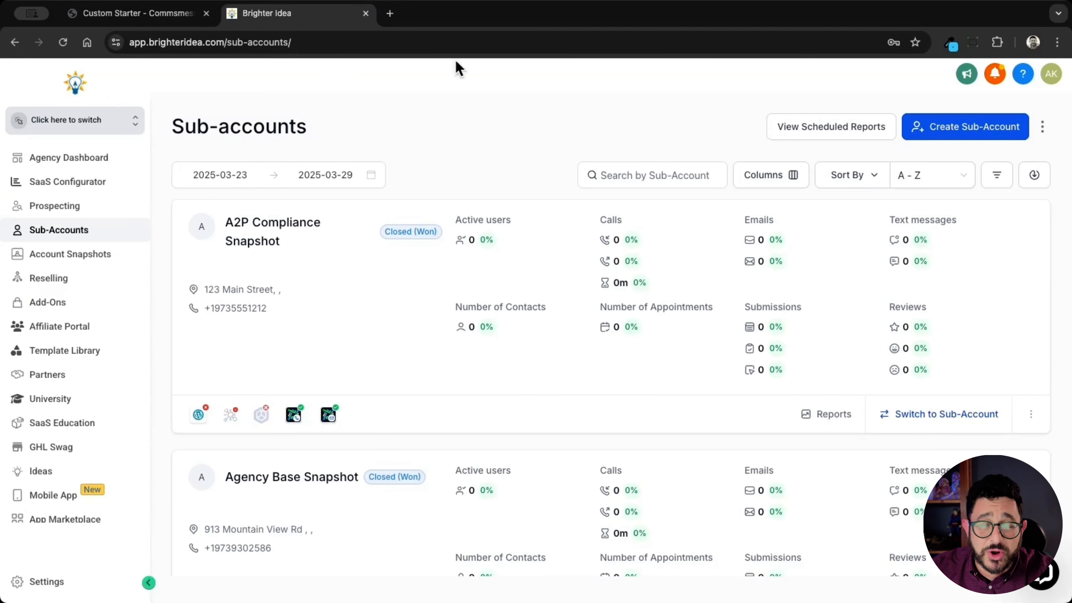
{"action": "left_click", "coordinate": [950, 43]}
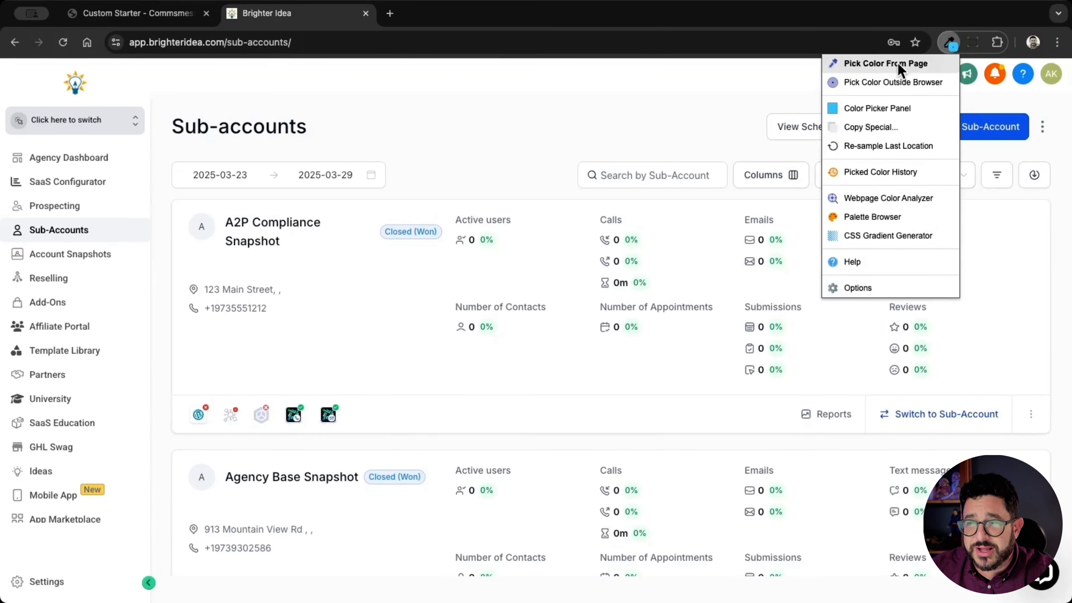
{"action": "left_click", "coordinate": [886, 63]}
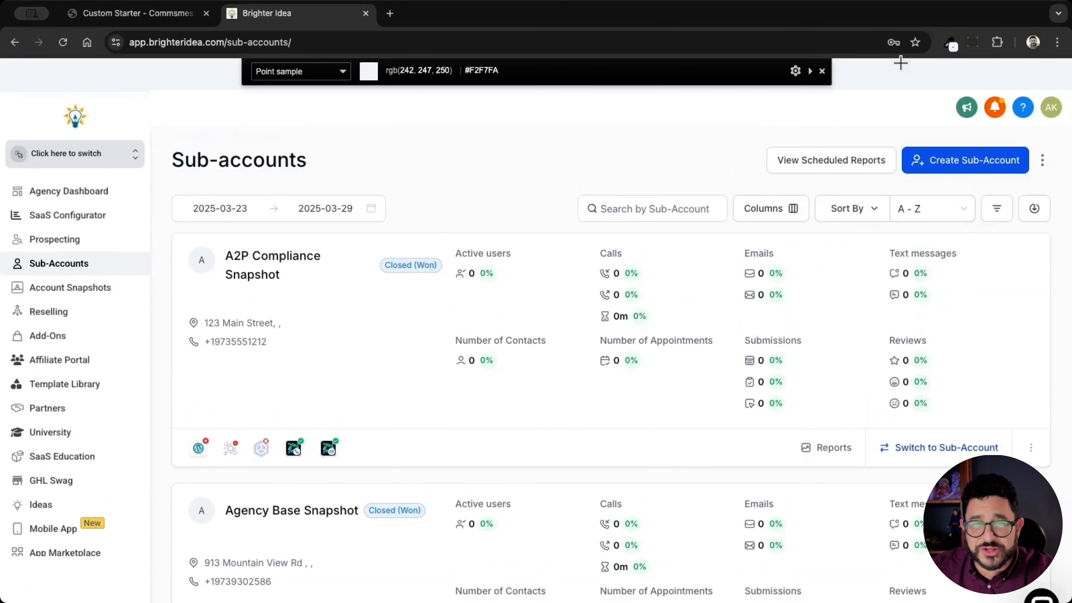
{"action": "left_click", "coordinate": [79, 123]}
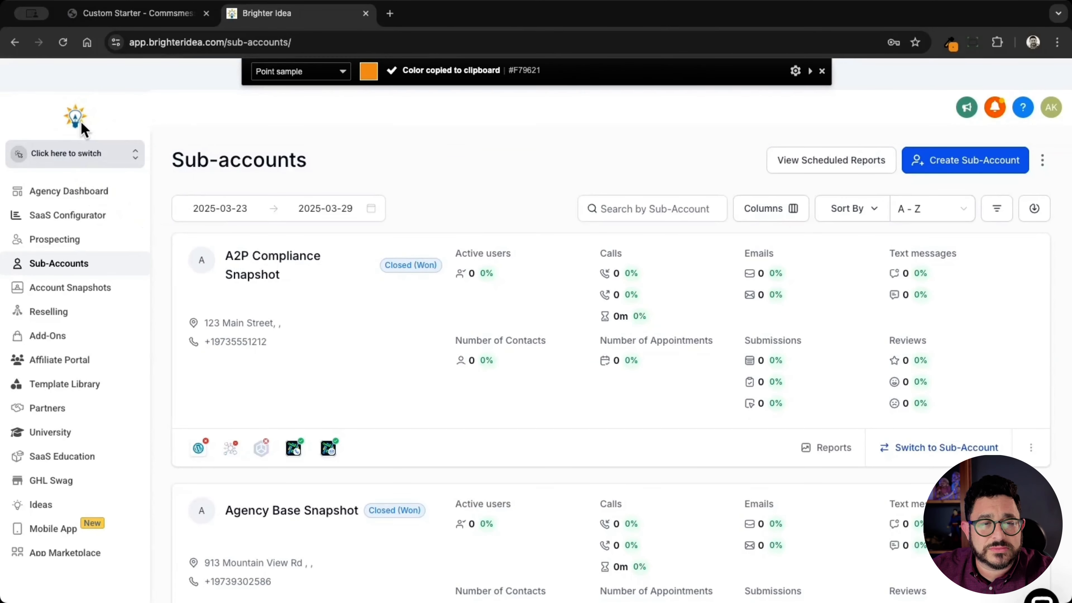
Step: Return to the launchpad editor and set the ADVANCE TRAINING button's background color to #F79621
{"action": "left_click", "coordinate": [173, 14]}
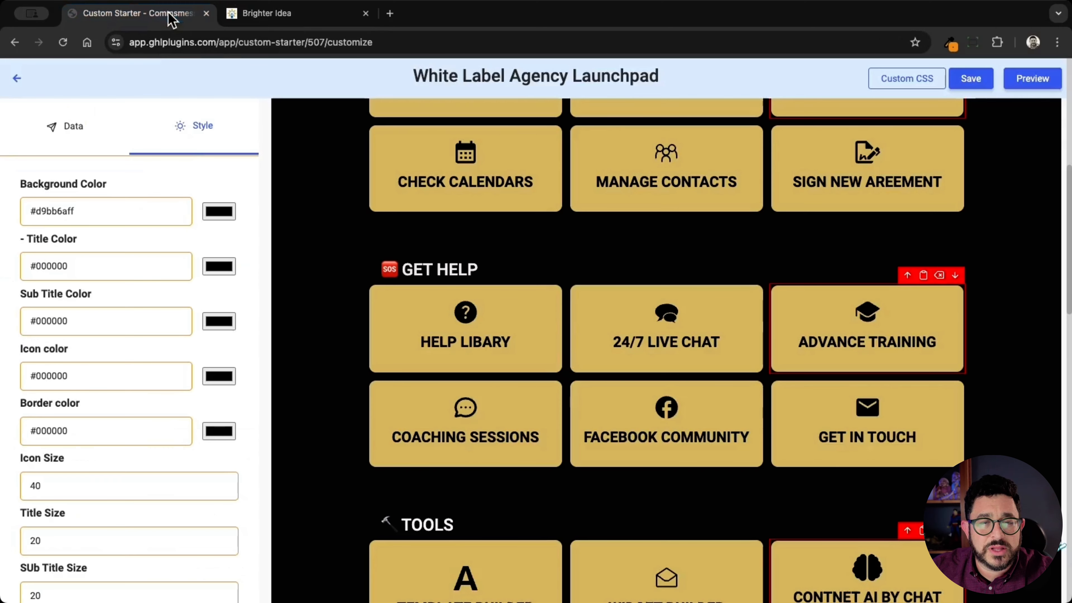
{"action": "double_click", "coordinate": [110, 207]}
{"action": "key", "text": "super+v"}
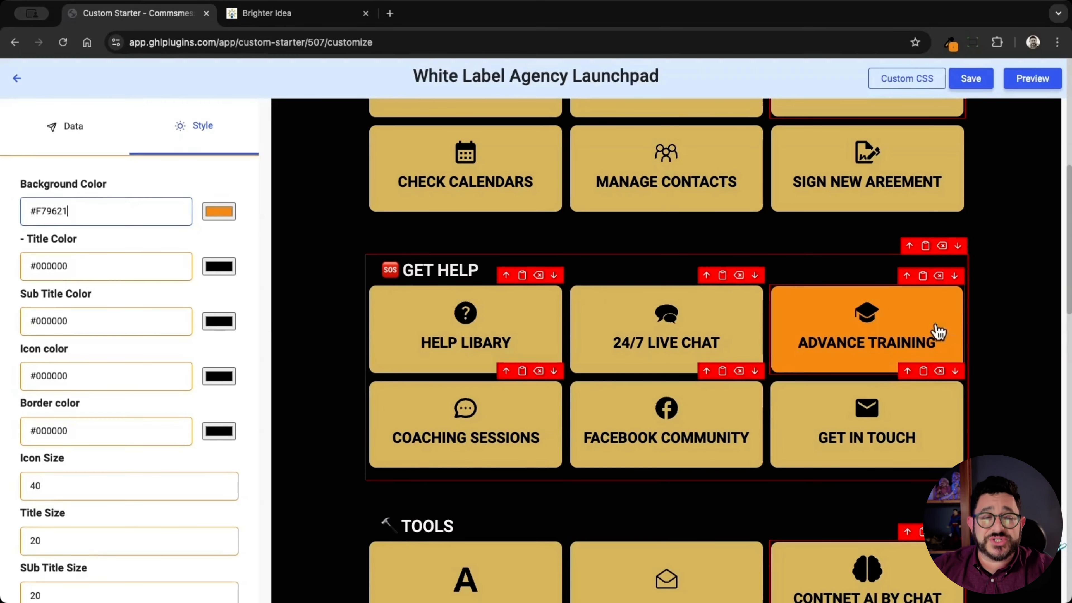
Step: Review the ADVANCE TRAINING button's remaining style options, including text and icon colors, sizes, border, padding and Id
{"action": "left_click", "coordinate": [107, 266]}
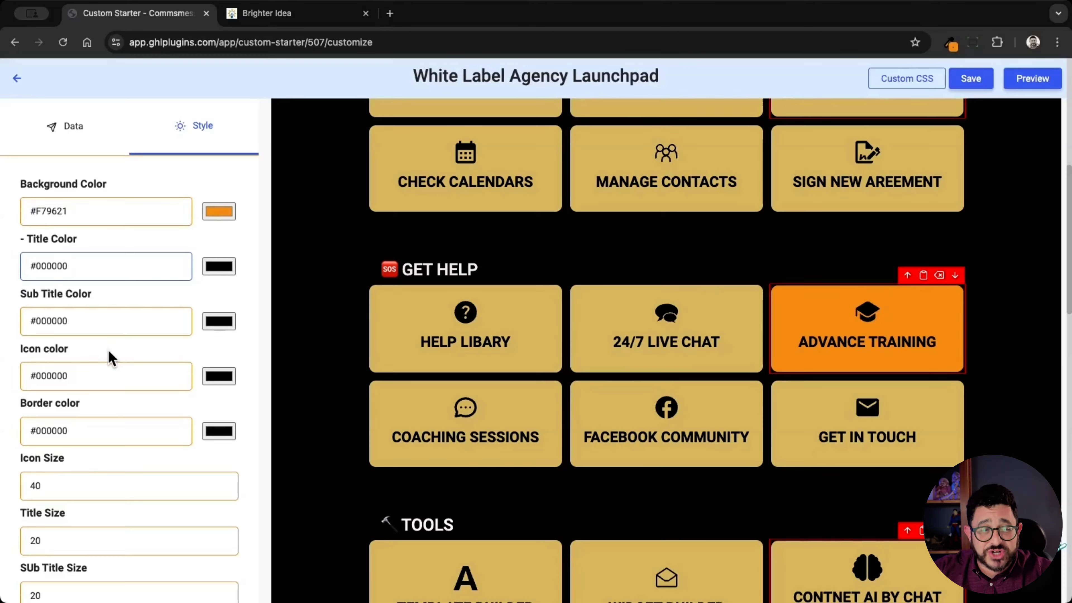
{"action": "scroll", "coordinate": [134, 375], "scroll_direction": "down", "scroll_amount": 1}
{"action": "scroll", "coordinate": [133, 375], "scroll_direction": "down", "scroll_amount": 10}
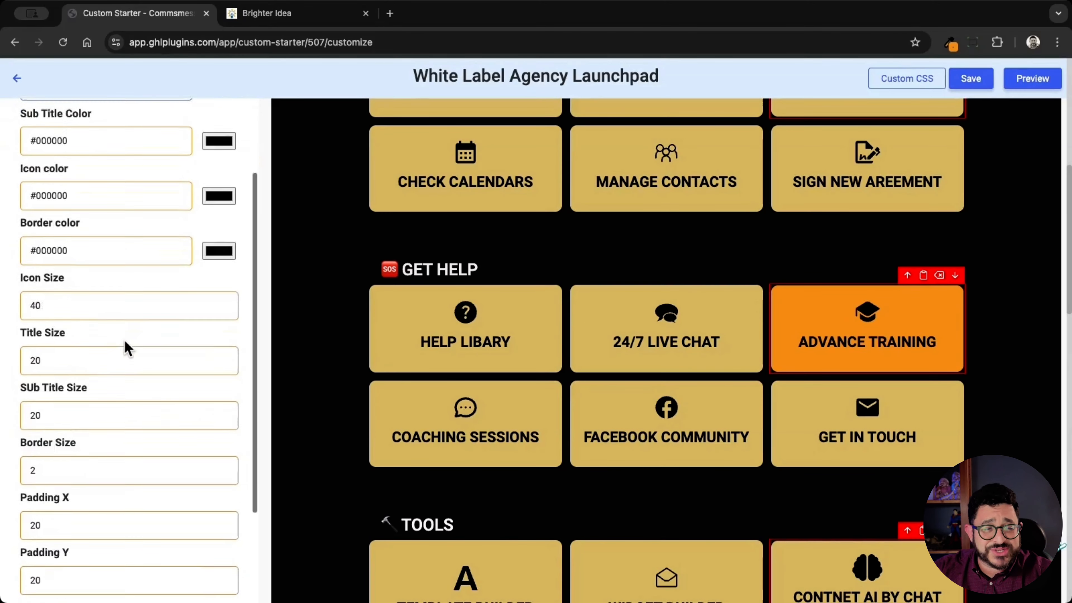
{"action": "scroll", "coordinate": [126, 348], "scroll_direction": "down", "scroll_amount": 4}
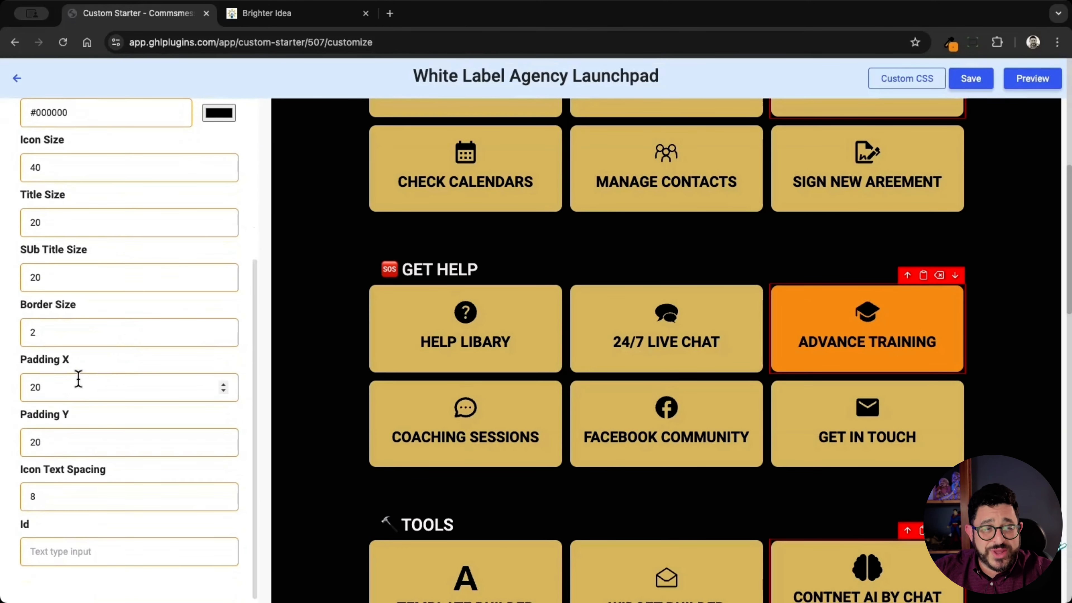
{"action": "scroll", "coordinate": [74, 386], "scroll_direction": "down", "scroll_amount": 1}
{"action": "scroll", "coordinate": [74, 386], "scroll_direction": "down", "scroll_amount": 3}
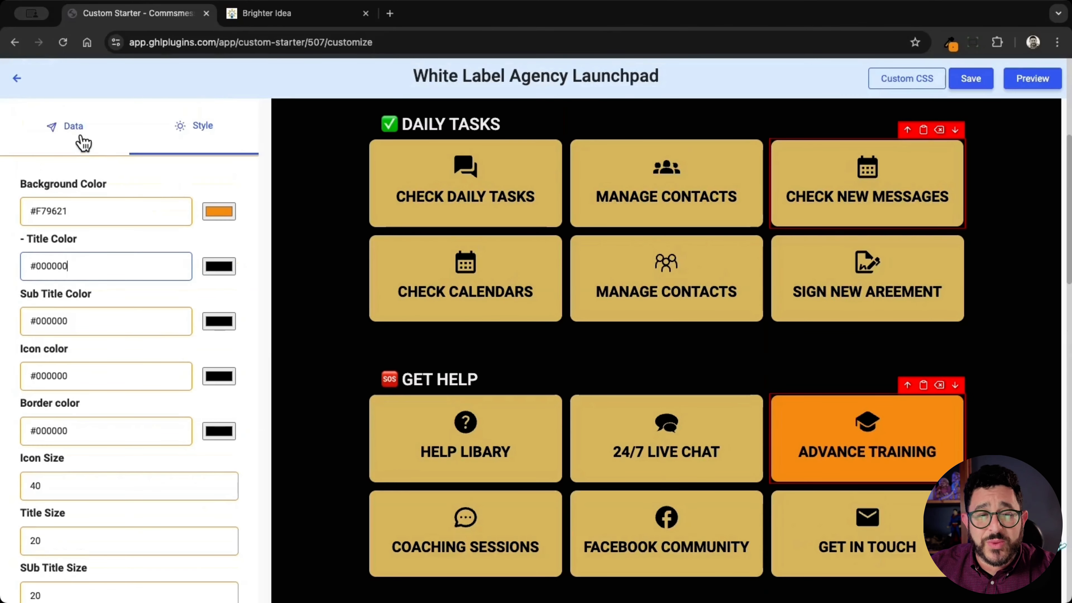
Step: Search the icons for "wordpress" and change the ADVANCE TRAINING button's icon to baseline-wordpress
{"action": "left_click", "coordinate": [83, 144]}
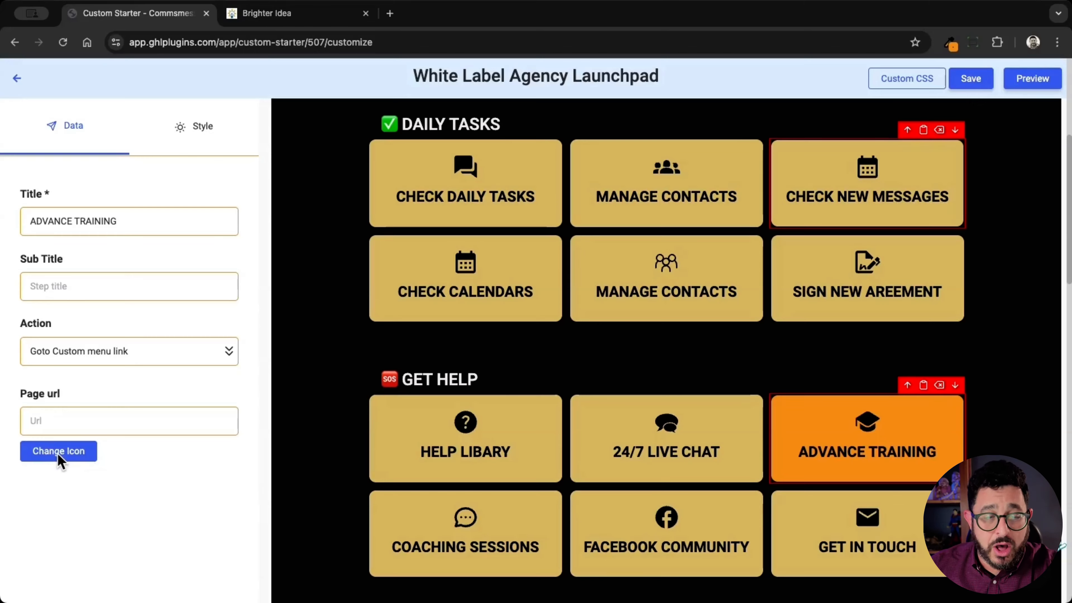
{"action": "left_click", "coordinate": [59, 451]}
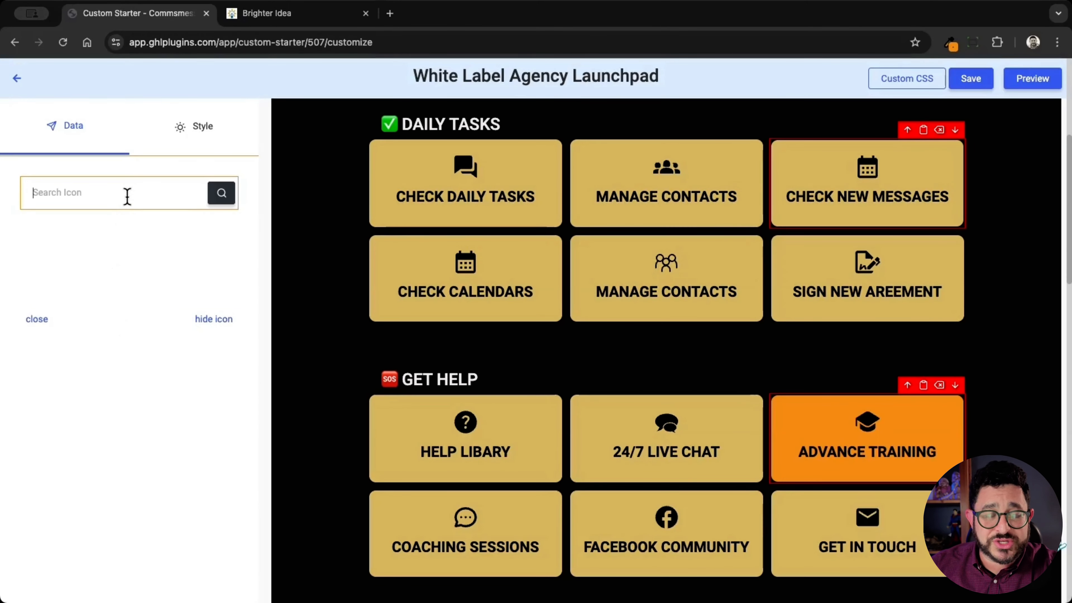
{"action": "type", "text": "wo"}
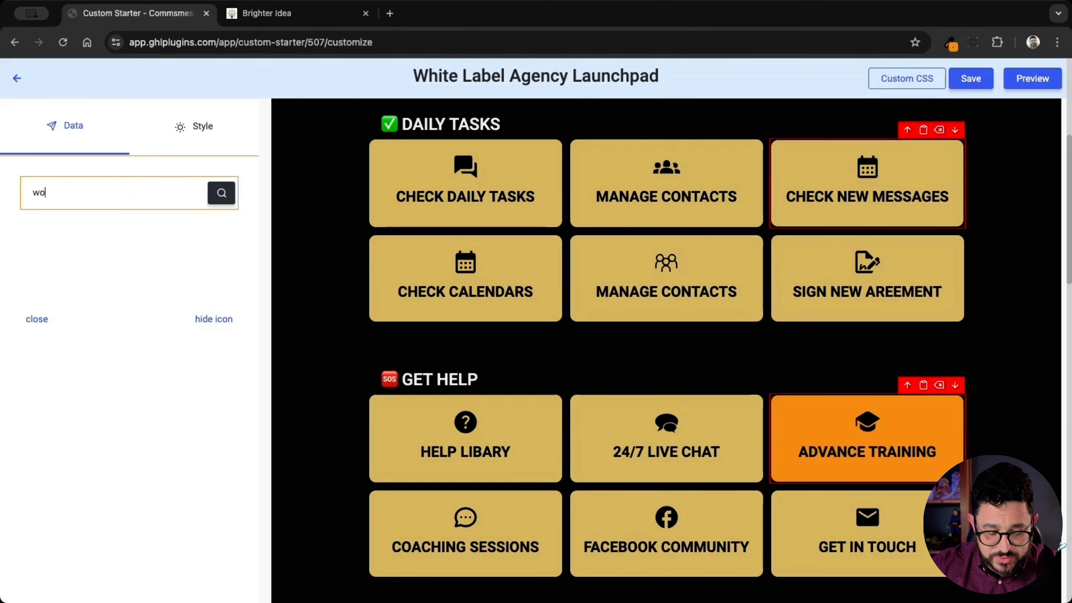
{"action": "type", "text": "rdprss"}
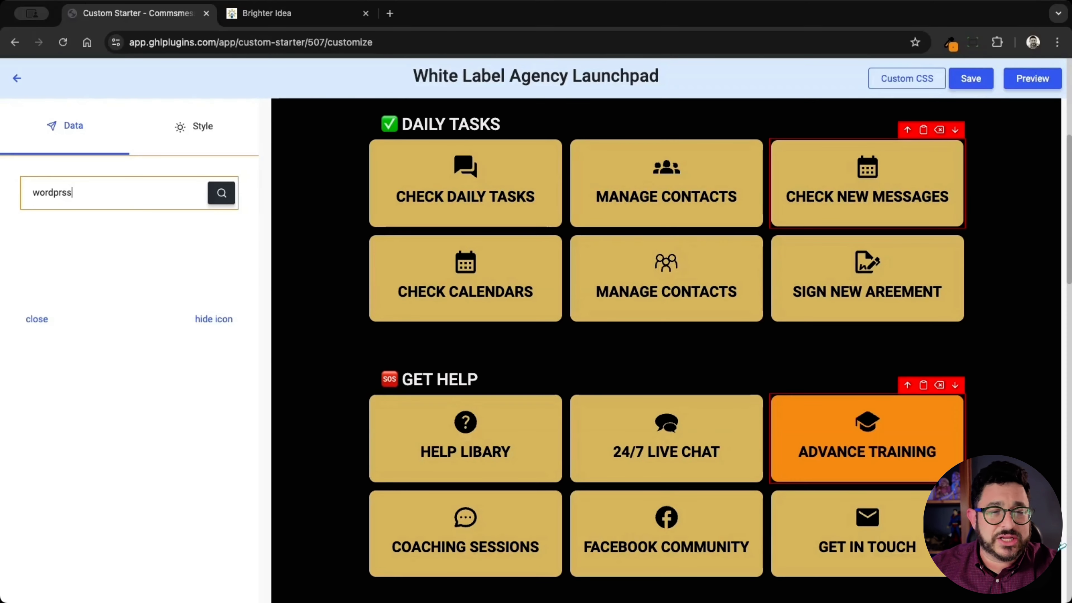
{"action": "left_click", "coordinate": [57, 195]}
{"action": "type", "text": "e"}
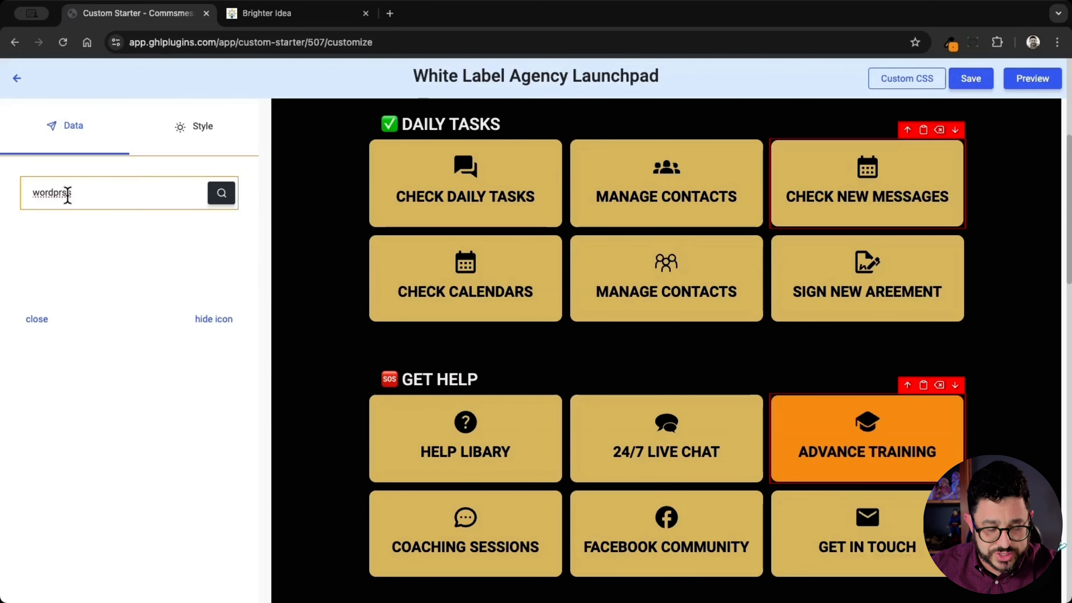
{"action": "left_click", "coordinate": [215, 202]}
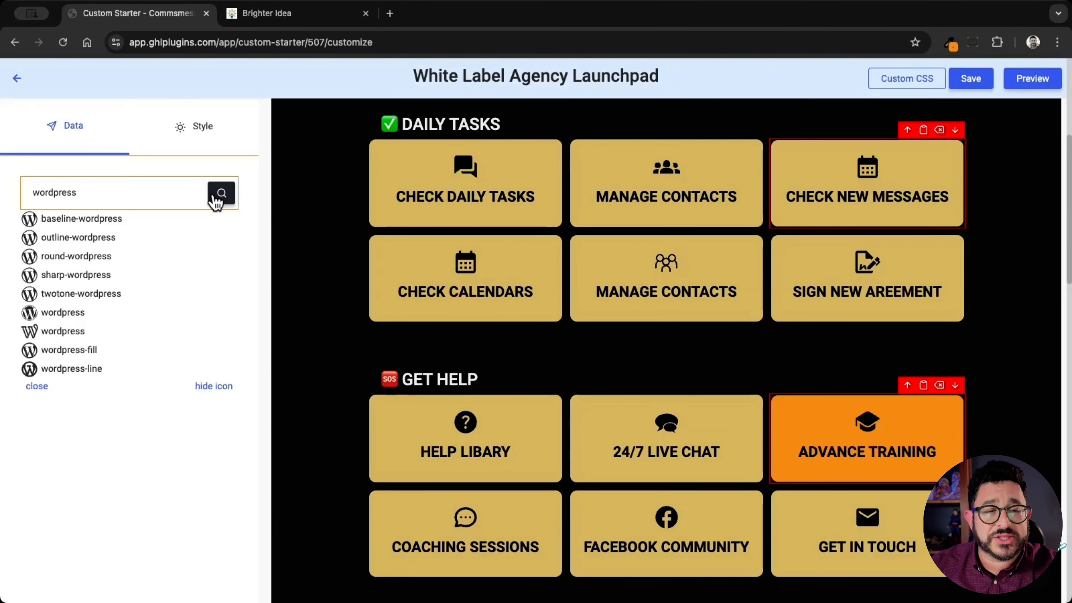
{"action": "left_click", "coordinate": [71, 218]}
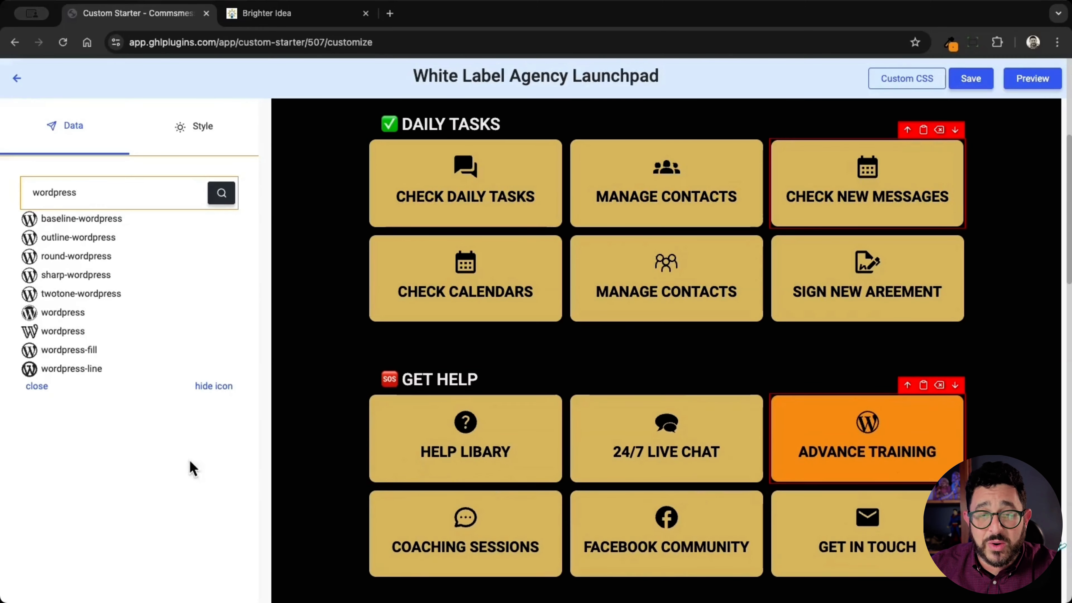
{"action": "left_click", "coordinate": [38, 386]}
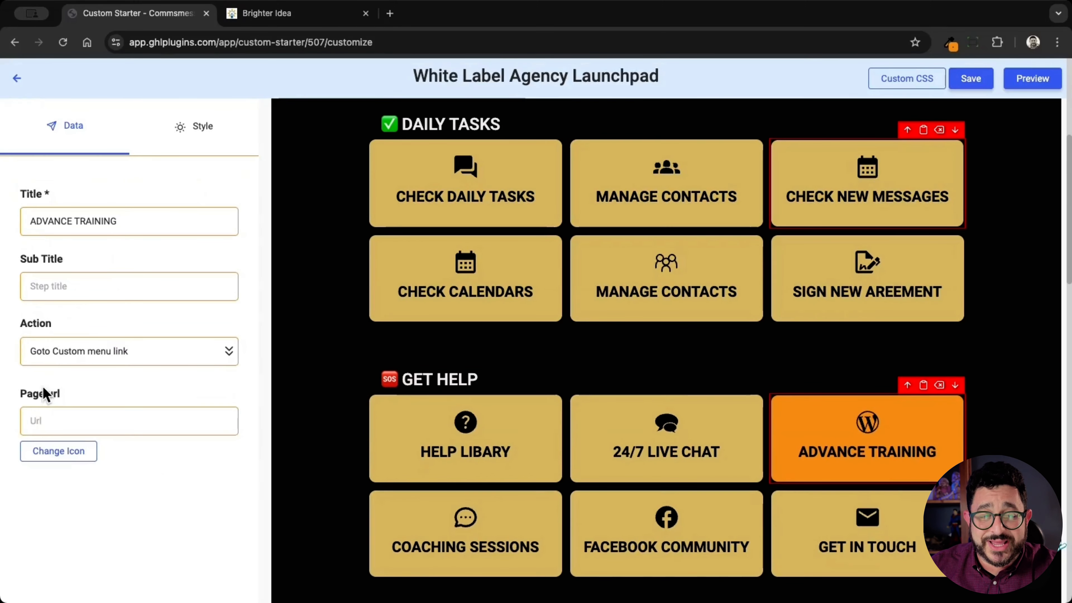
{"action": "left_click", "coordinate": [66, 418]}
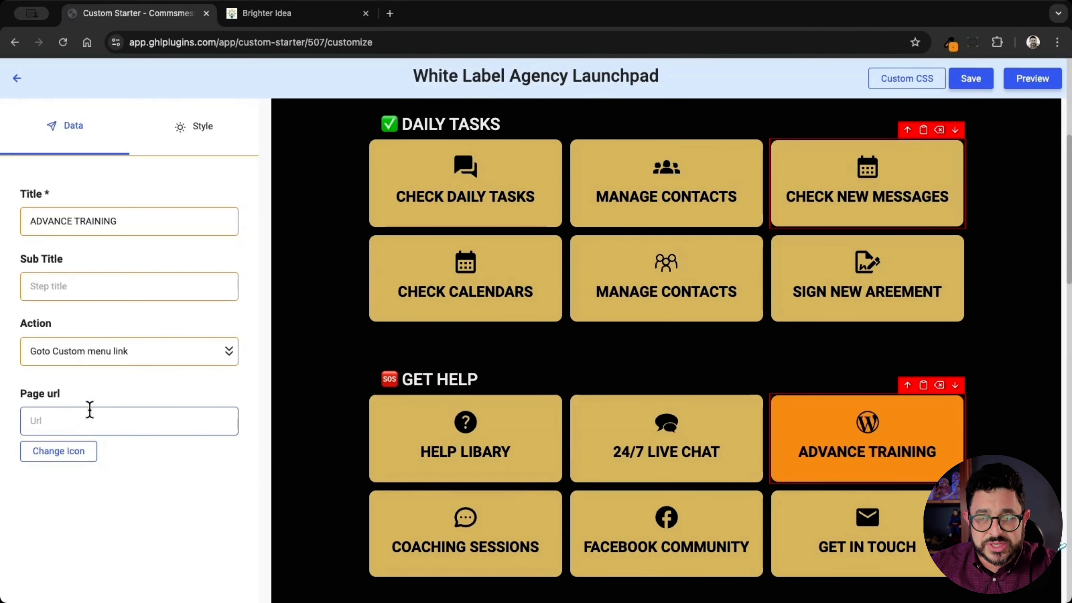
{"action": "type", "text": "https://wp.brighteridea.com"}
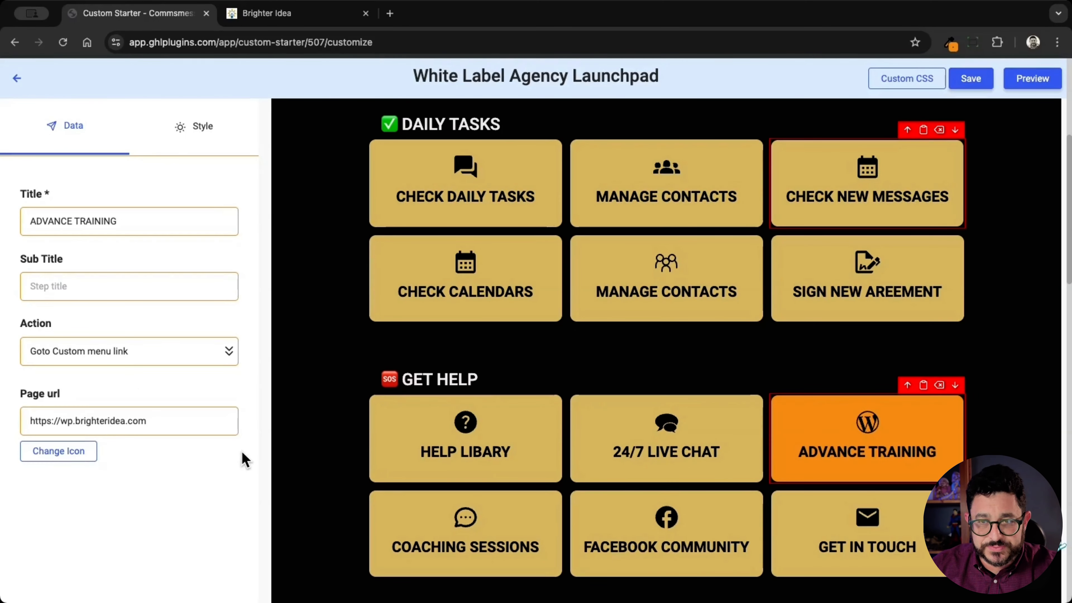
{"action": "left_click", "coordinate": [970, 79]}
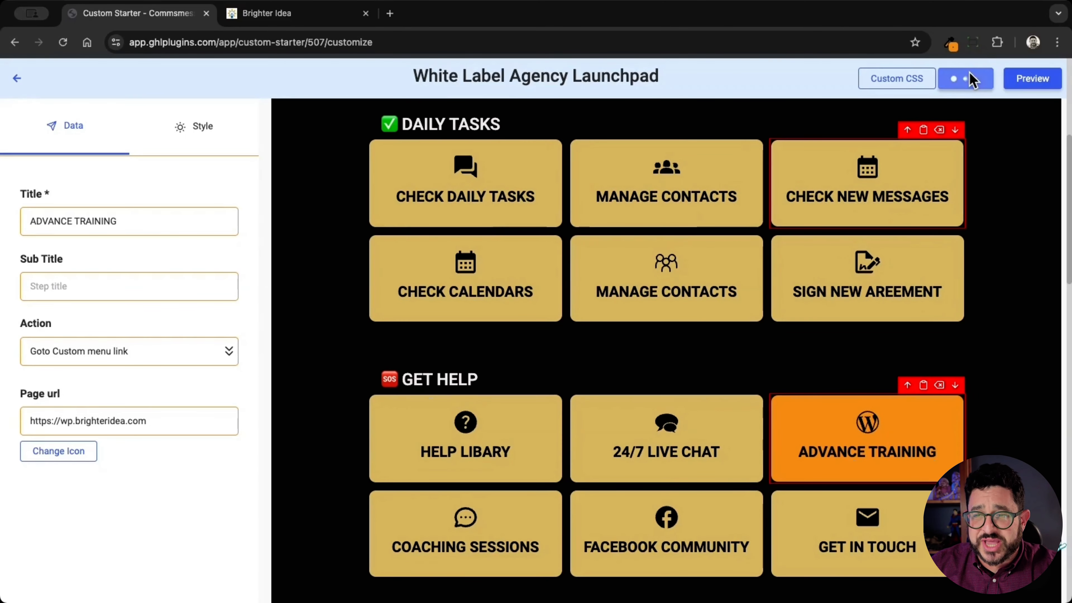
Step: Go back to the Custom Starter list, copy the Brighter Idea Launchpad's link, and switch to the Brighter Idea page
{"action": "left_click", "coordinate": [17, 78]}
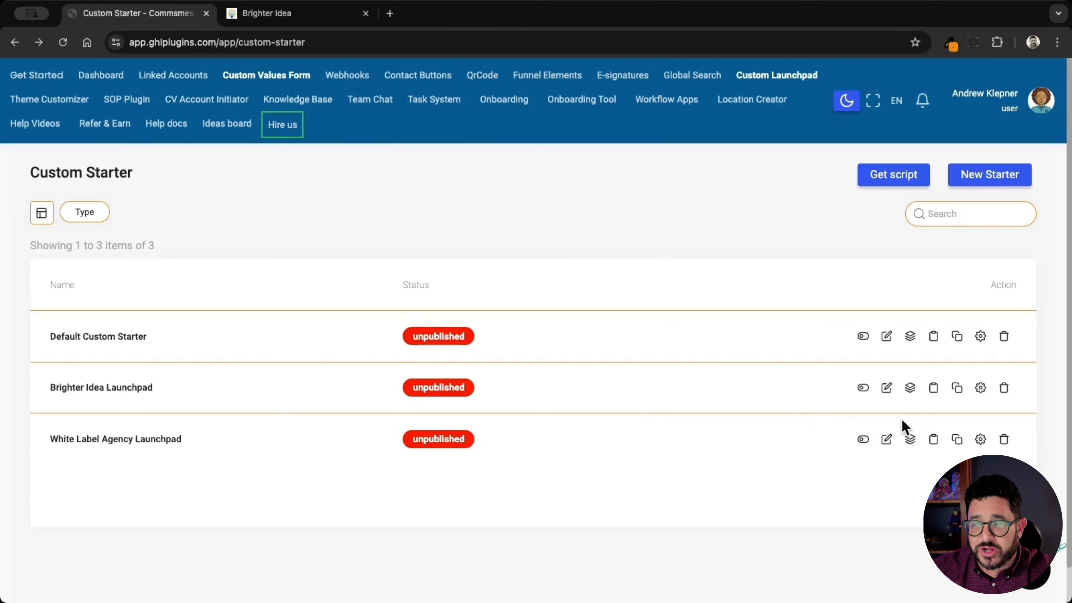
{"action": "left_click", "coordinate": [935, 393]}
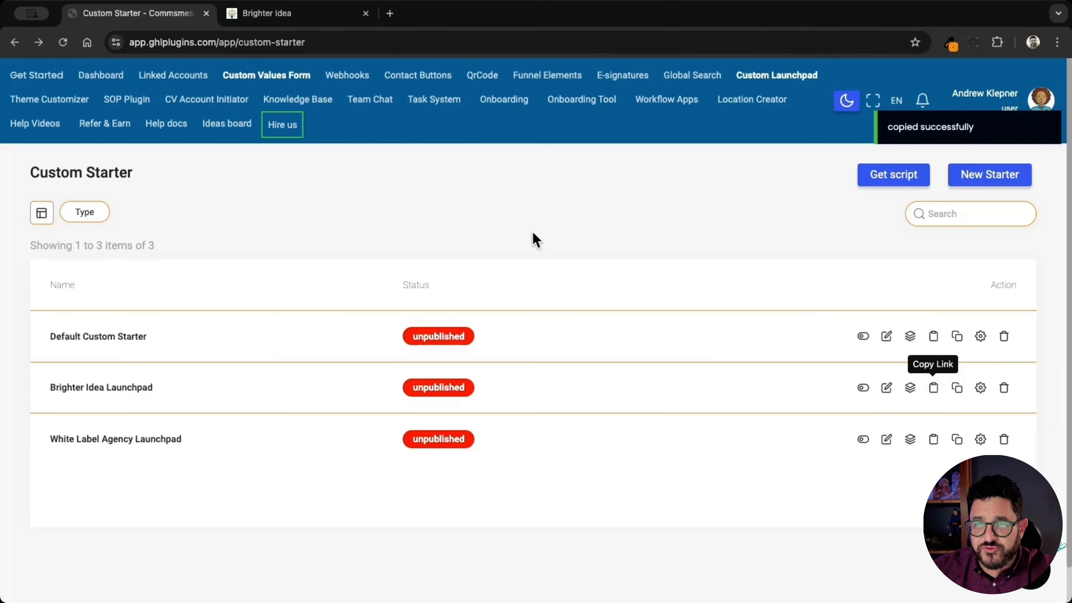
{"action": "left_click", "coordinate": [296, 21]}
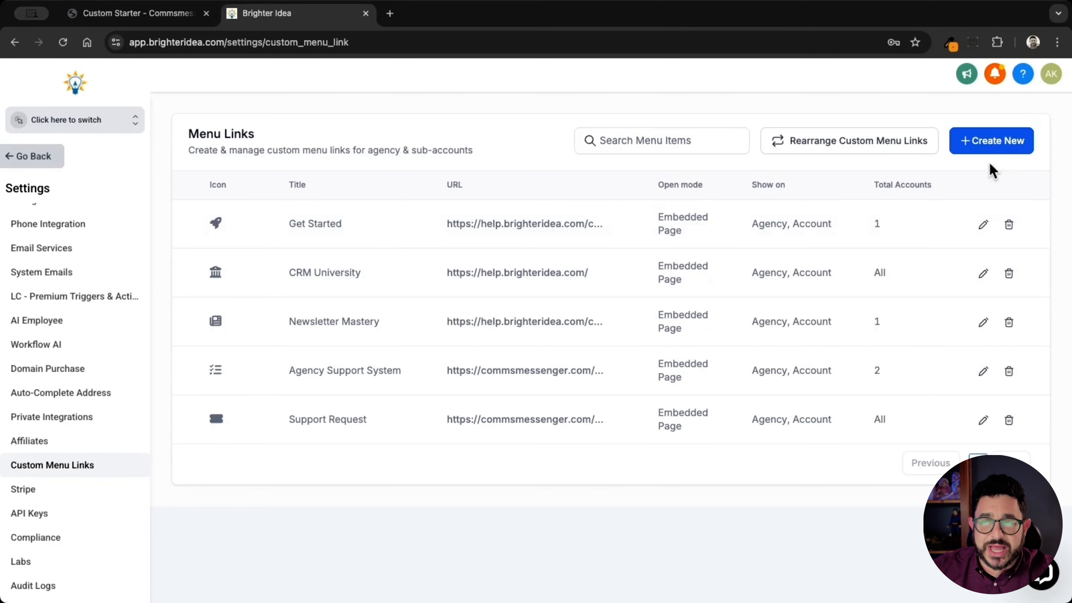
Step: Create a new custom menu link and choose the space-shuttle icon from an icon search for "rocket"
{"action": "left_click", "coordinate": [991, 150]}
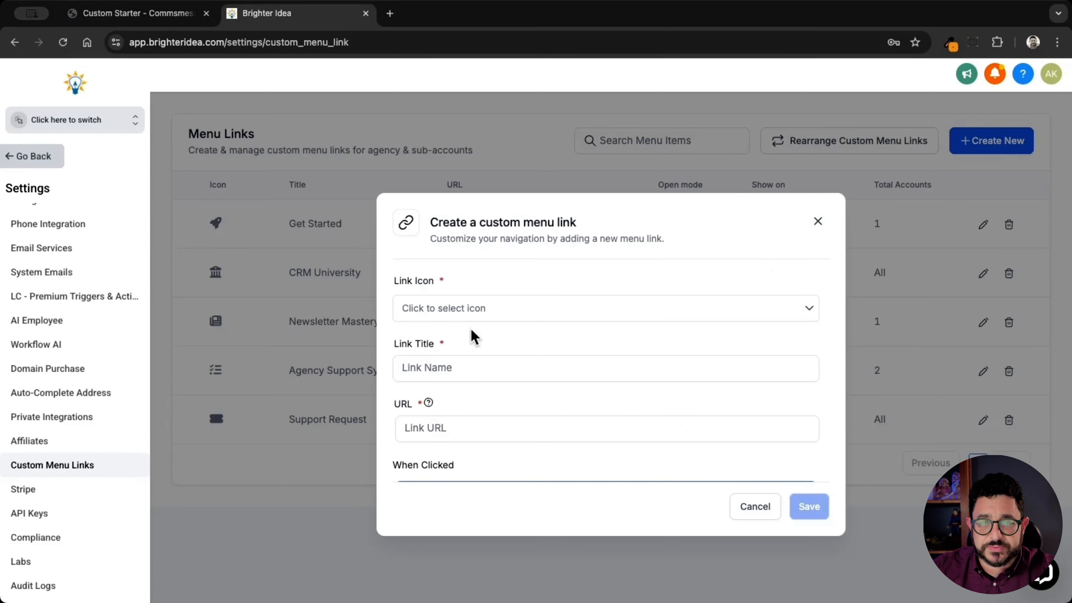
{"action": "left_click", "coordinate": [494, 305]}
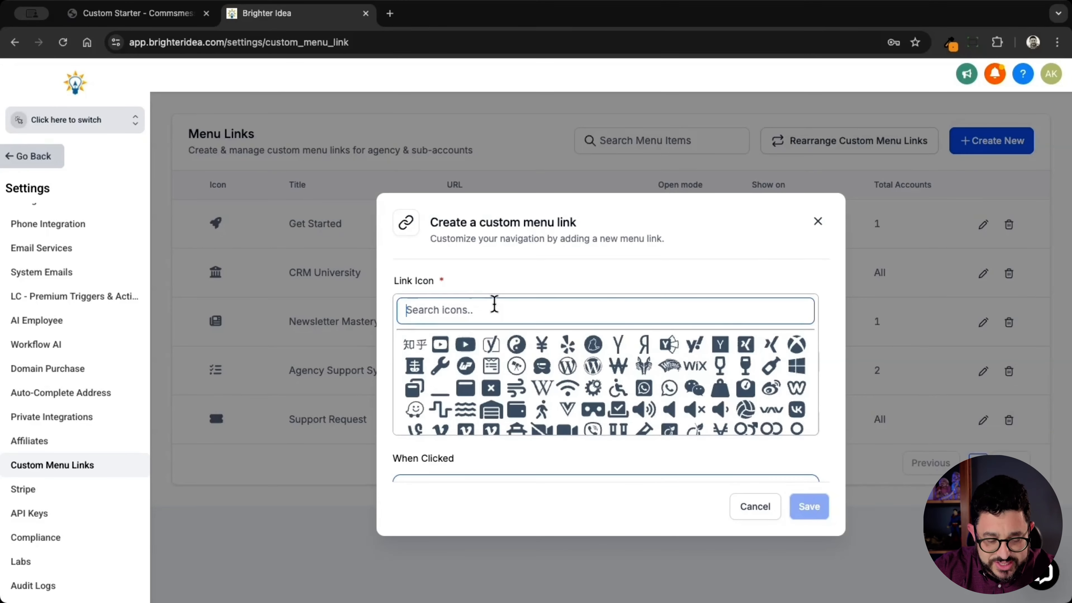
{"action": "type", "text": "rocket"}
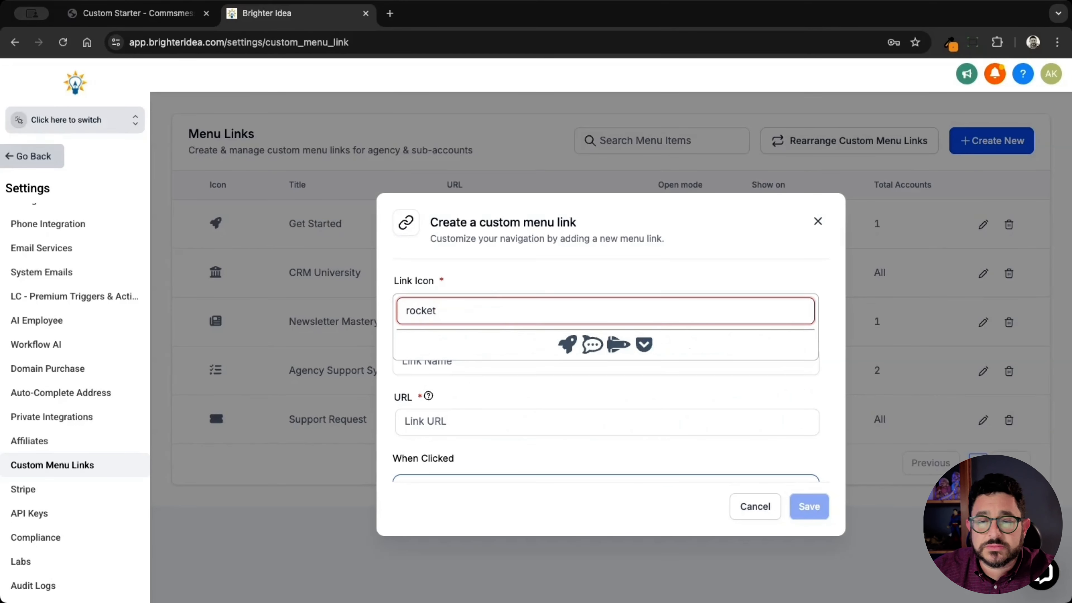
{"action": "left_click", "coordinate": [618, 347]}
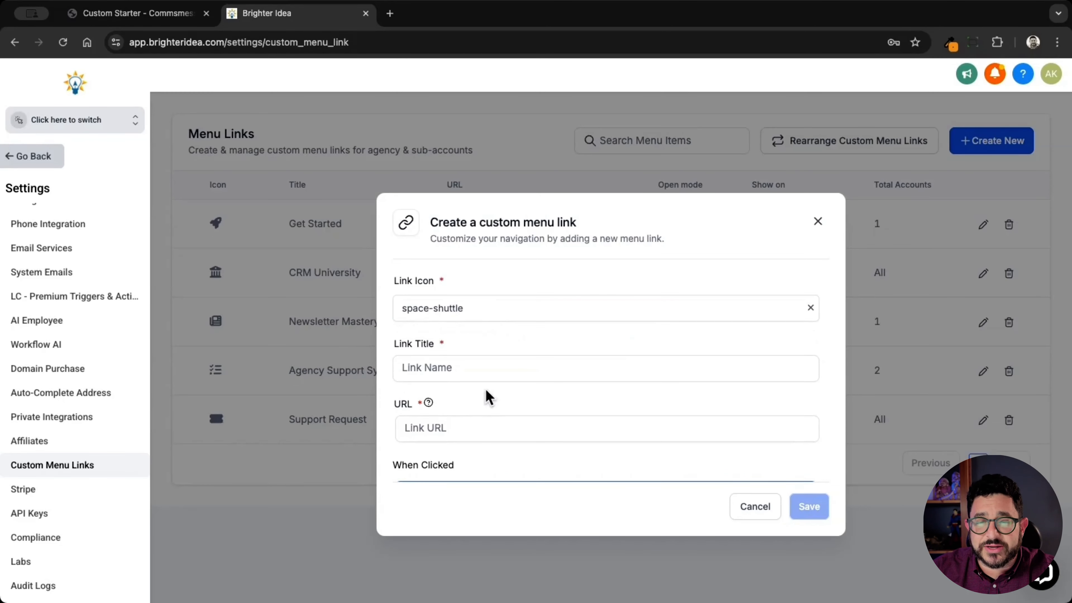
Step: Title the custom menu link "Brighter Idea Launchpad" and paste the copied launchpad link as its URL
{"action": "left_click", "coordinate": [472, 367]}
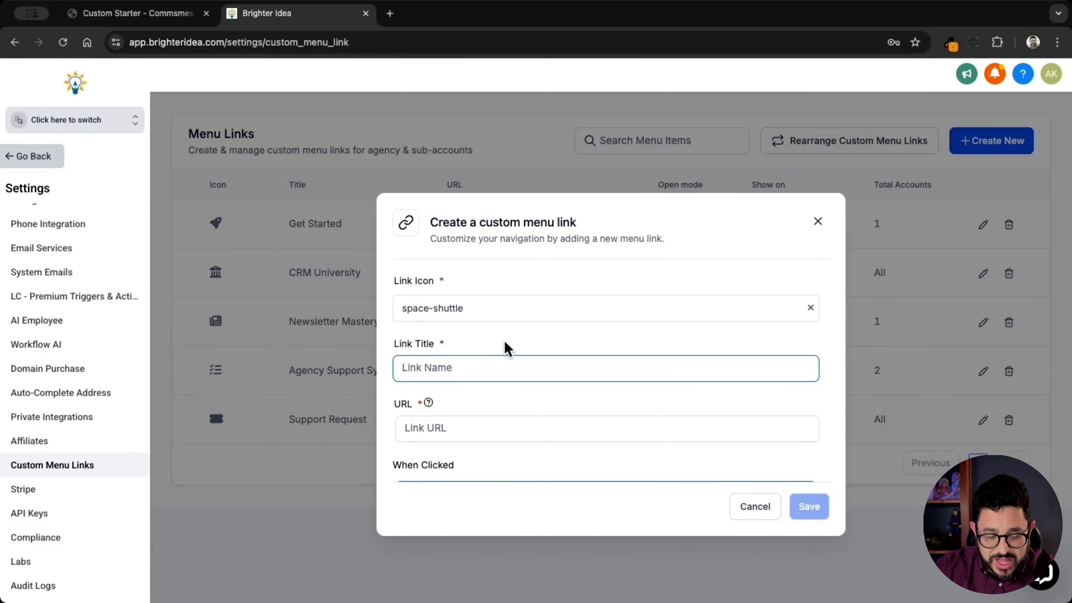
{"action": "type", "text": "Bright"}
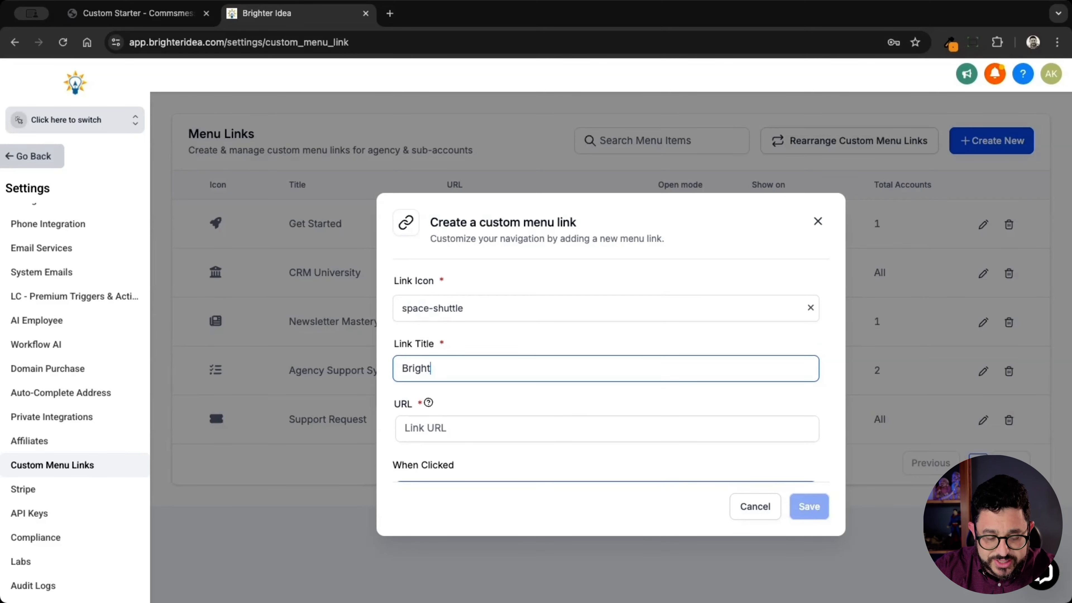
{"action": "type", "text": "er Idea Launch"}
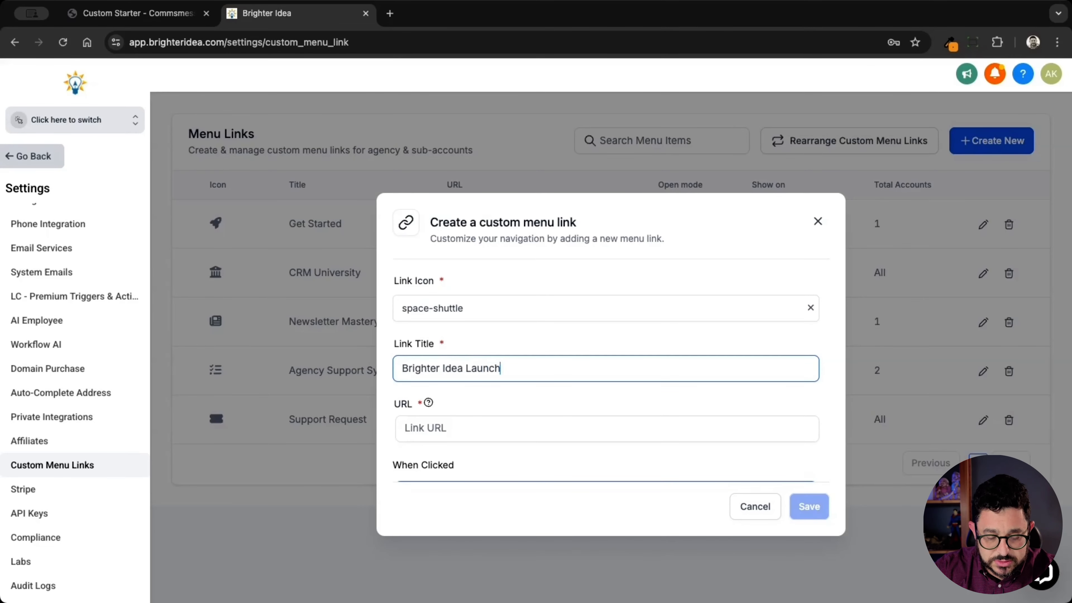
{"action": "type", "text": "pad"}
{"action": "left_click", "coordinate": [489, 423]}
{"action": "key", "text": "super+v"}
Step: Make the custom menu link available to all sub-accounts
{"action": "scroll", "coordinate": [528, 418], "scroll_direction": "down", "scroll_amount": 3}
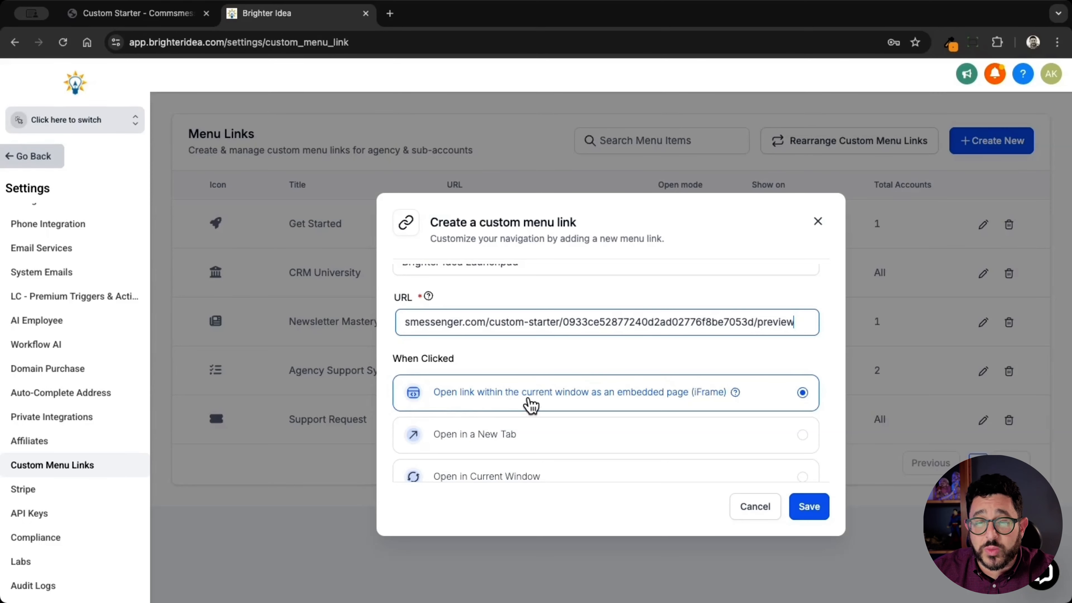
{"action": "scroll", "coordinate": [574, 404], "scroll_direction": "down", "scroll_amount": 5}
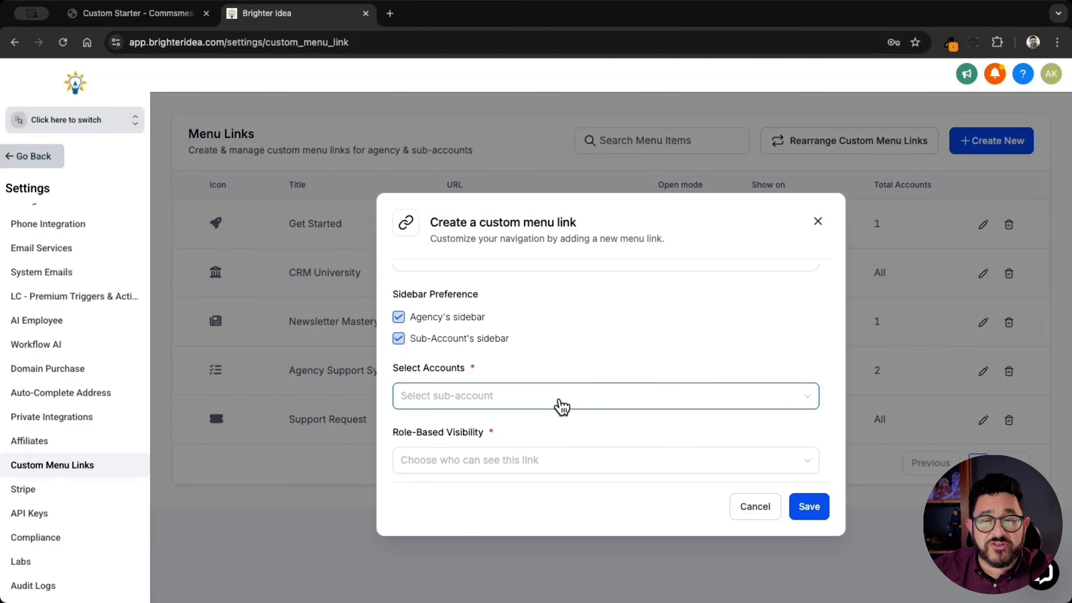
{"action": "left_click", "coordinate": [561, 403]}
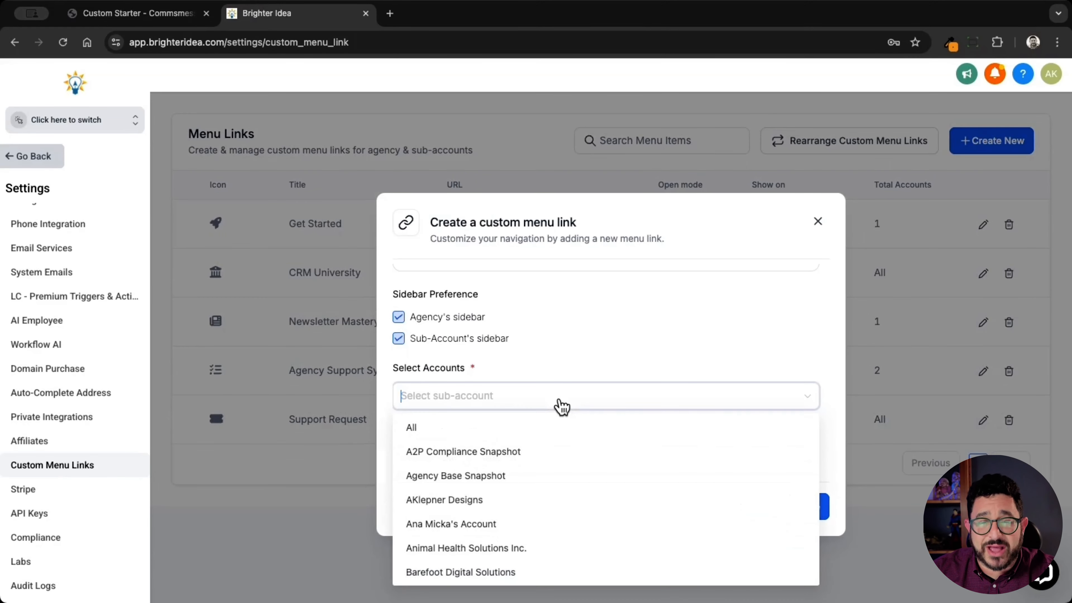
{"action": "left_click", "coordinate": [459, 428]}
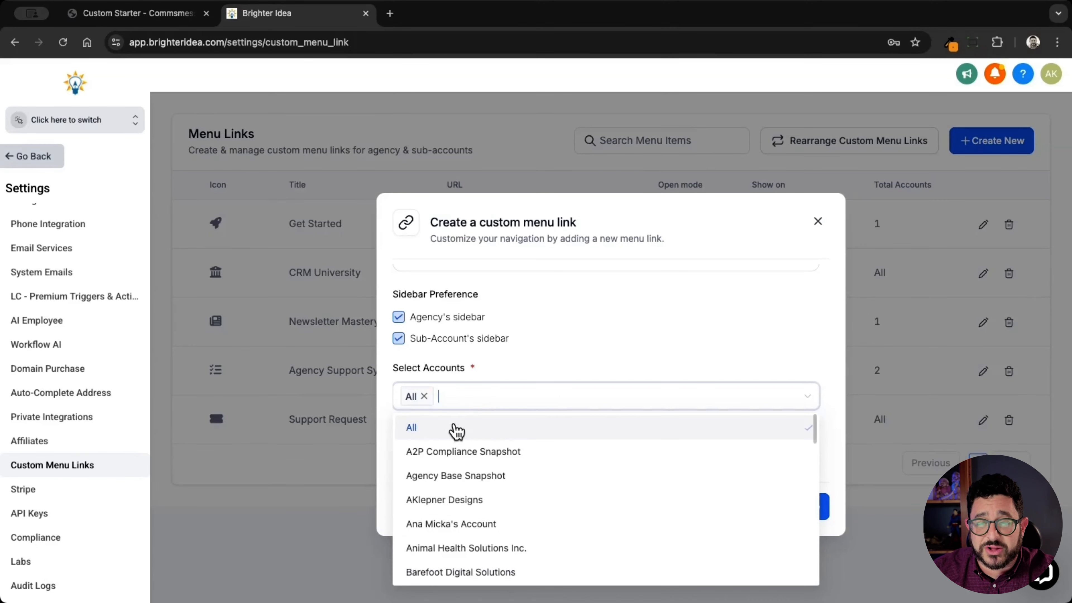
{"action": "left_click", "coordinate": [586, 346]}
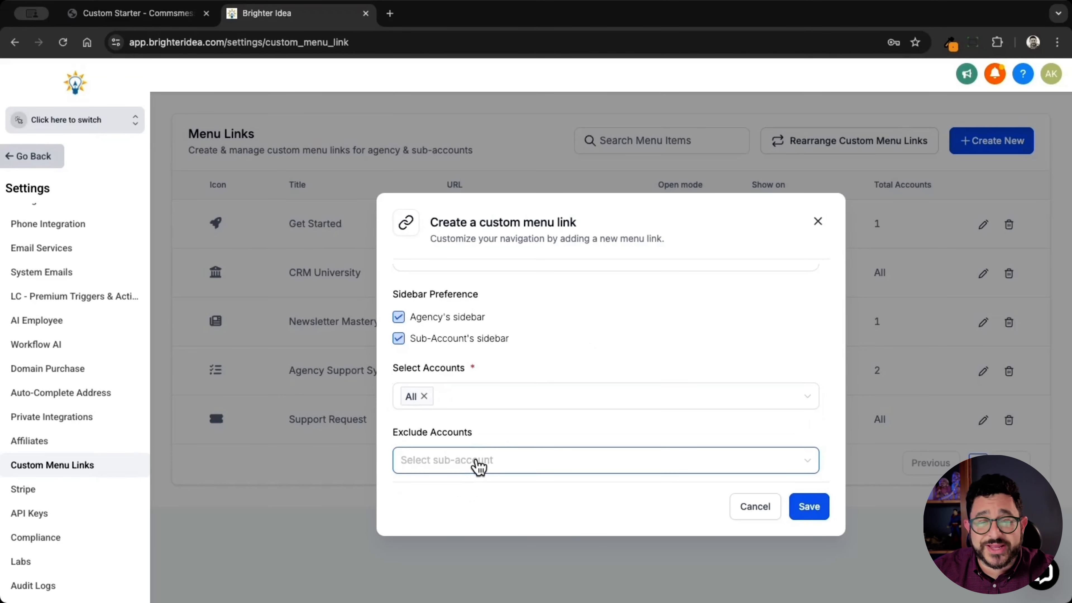
Step: Set the link's role-based visibility to All and save the custom menu link
{"action": "scroll", "coordinate": [479, 466], "scroll_direction": "down", "scroll_amount": 4}
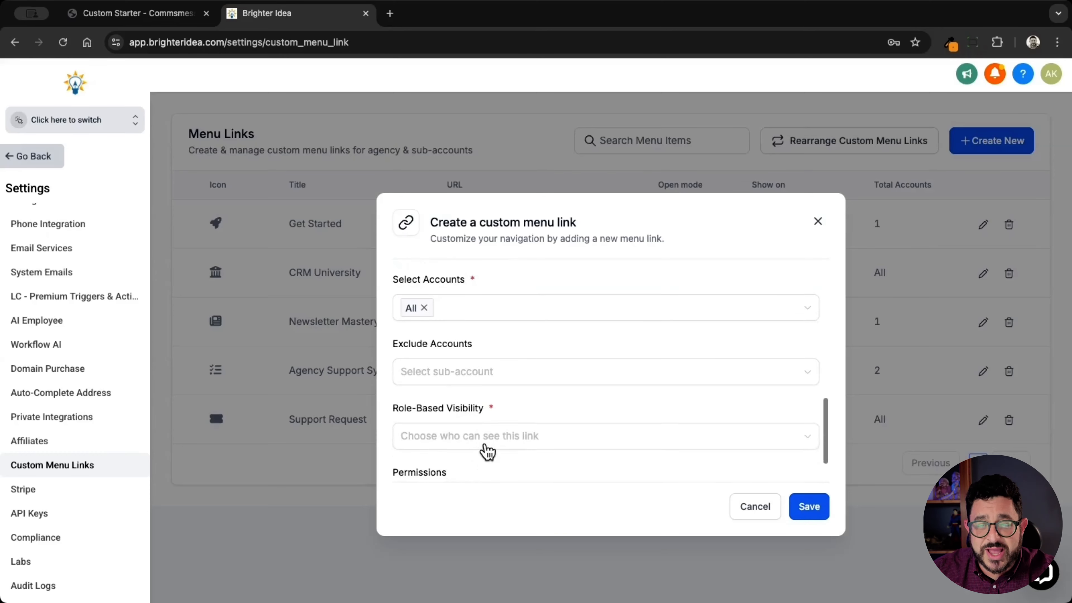
{"action": "left_click", "coordinate": [489, 443]}
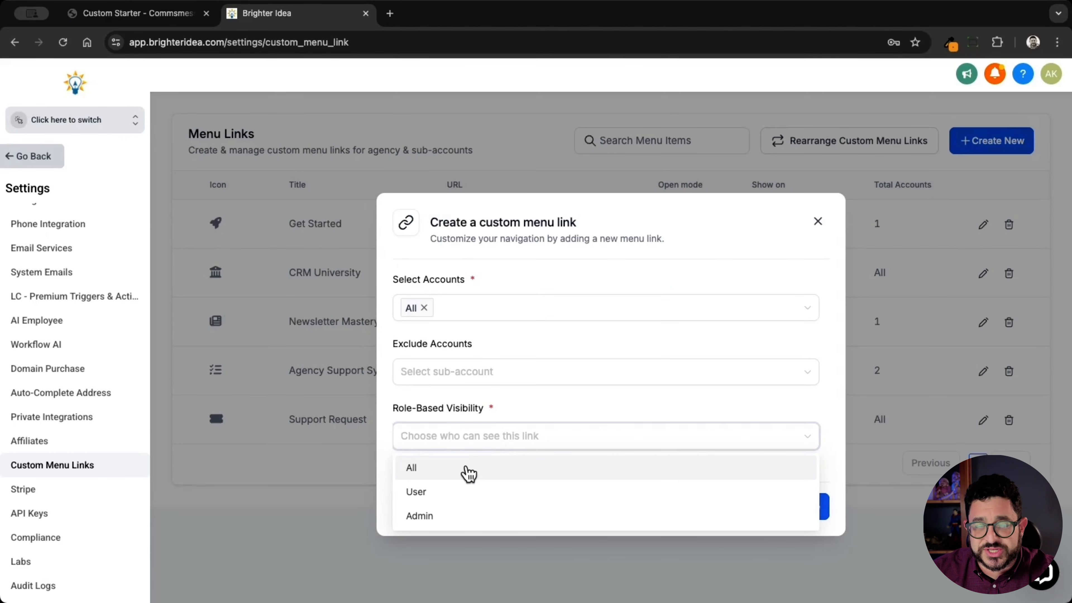
{"action": "left_click", "coordinate": [469, 473]}
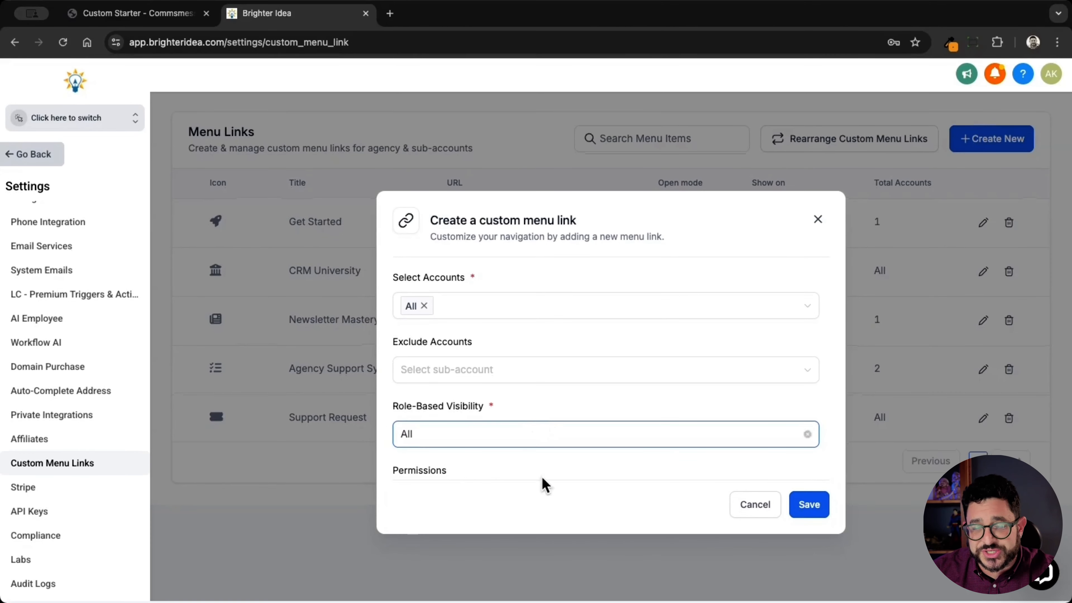
{"action": "scroll", "coordinate": [544, 469], "scroll_direction": "down", "scroll_amount": 2}
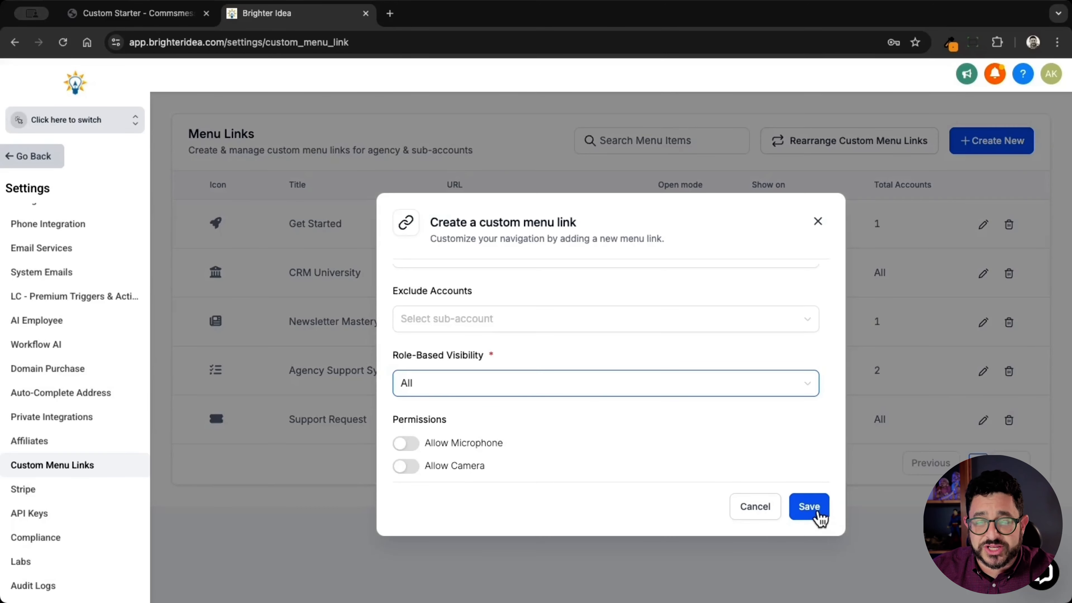
{"action": "left_click", "coordinate": [817, 512]}
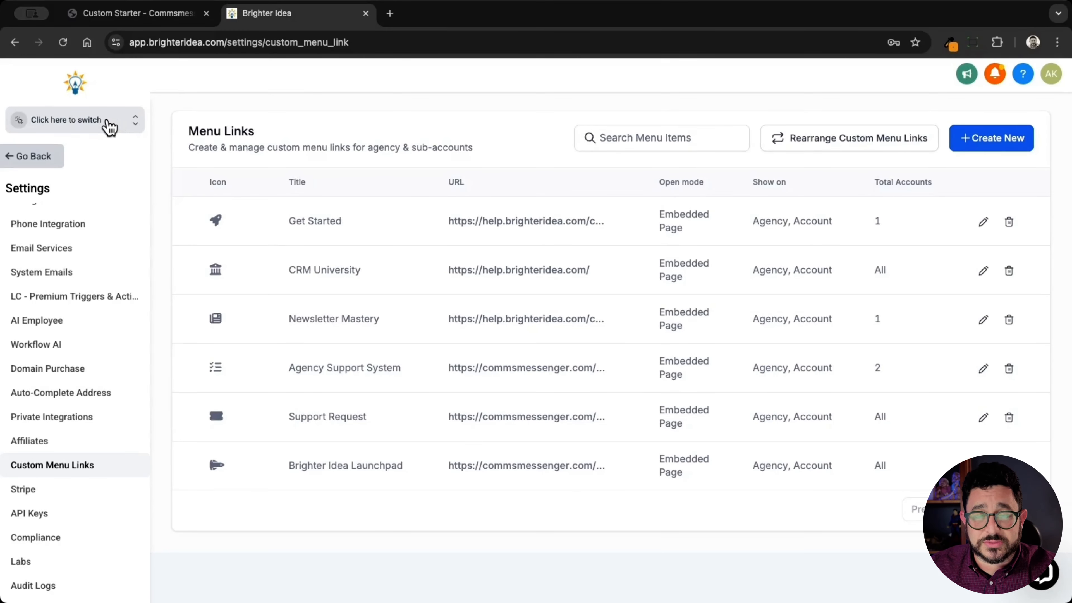
Step: Switch to the Design Client sub-account, open its Brighter Idea Launchpad, and copy the page's address
{"action": "left_click", "coordinate": [109, 126]}
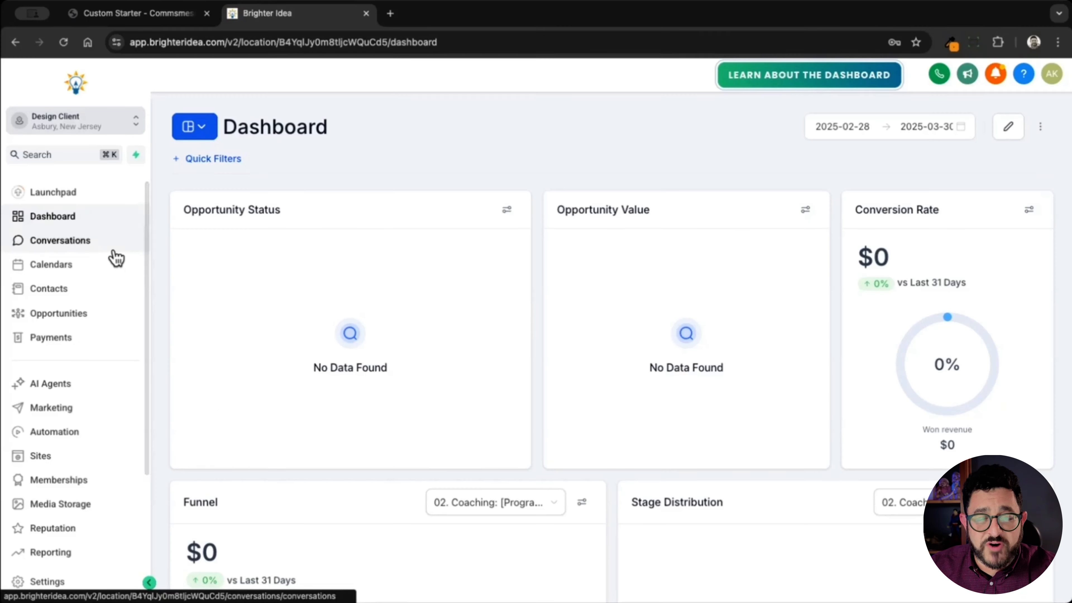
{"action": "scroll", "coordinate": [100, 347], "scroll_direction": "down", "scroll_amount": 3}
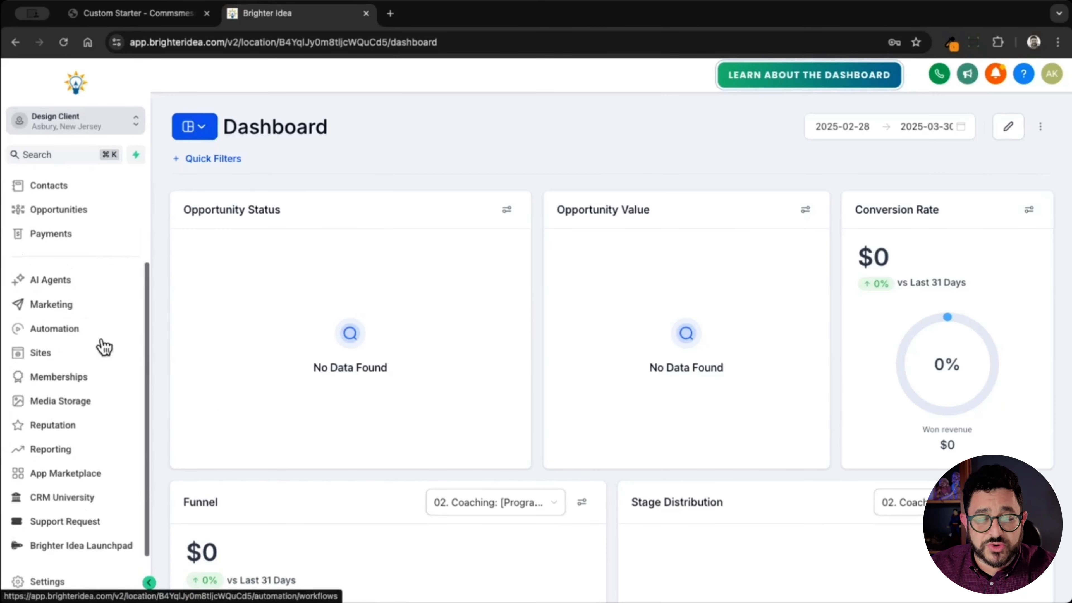
{"action": "left_click", "coordinate": [81, 547]}
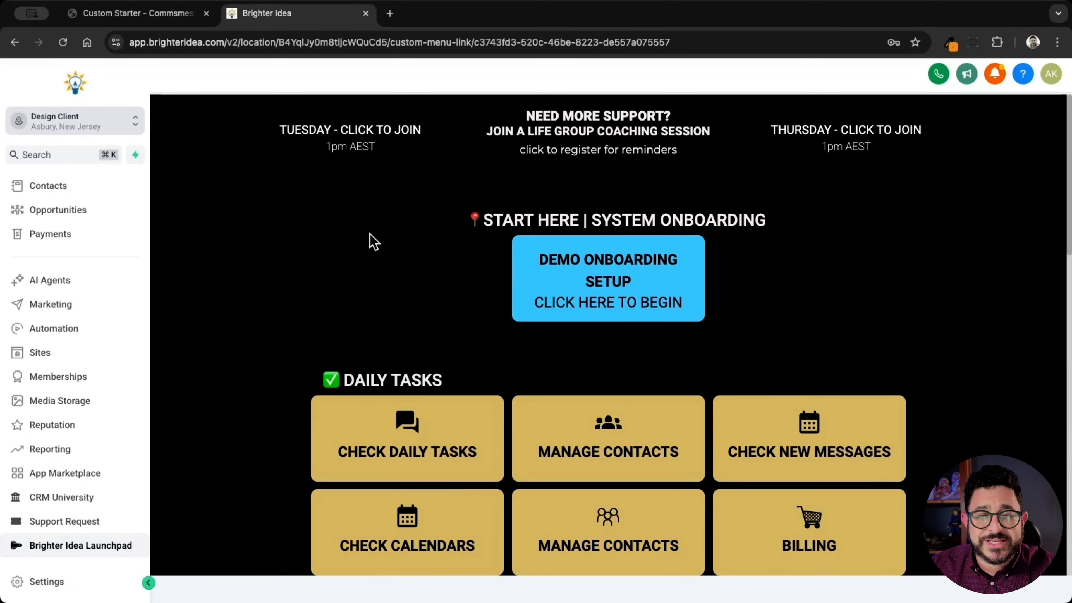
{"action": "double_click", "coordinate": [568, 42]}
{"action": "left_click", "coordinate": [568, 42]}
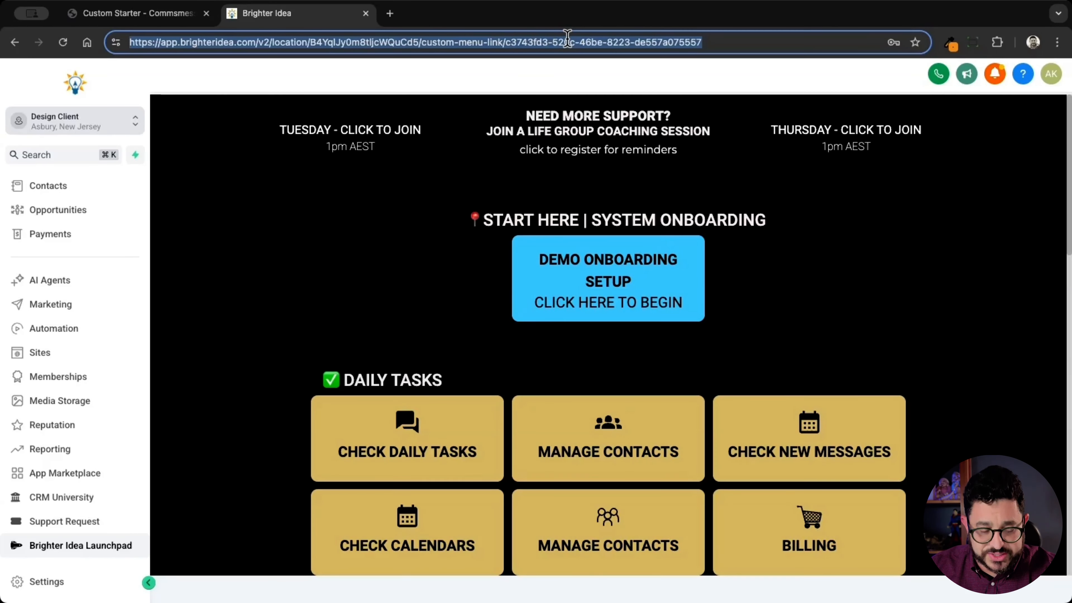
Step: In the Custom Starter list, set the copied address as the Brighter Idea Launchpad's custom menu link and publish the launchpad
{"action": "left_click", "coordinate": [139, 13]}
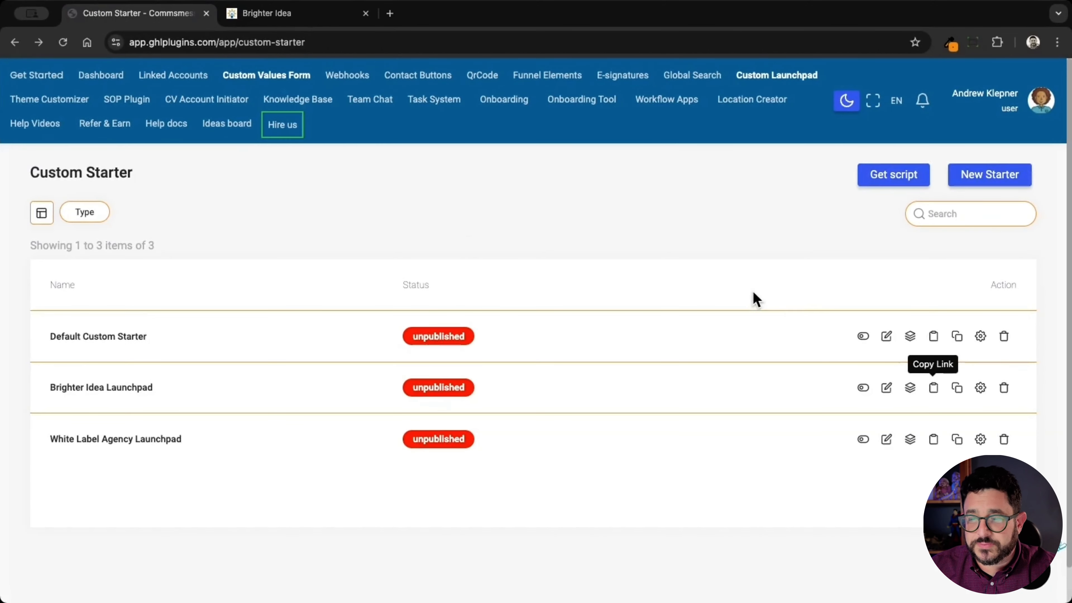
{"action": "left_click", "coordinate": [980, 388]}
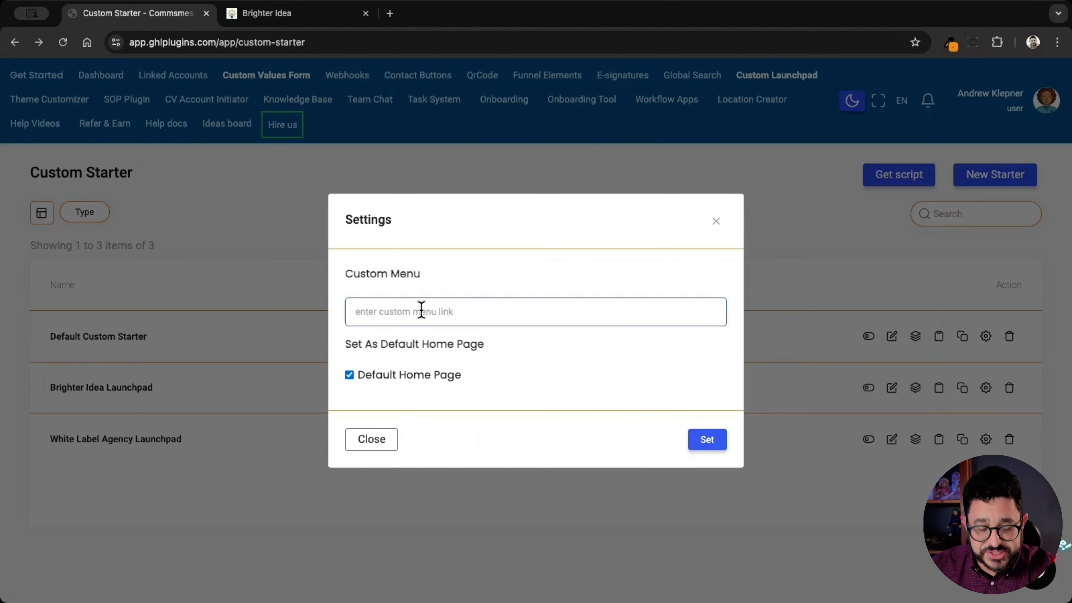
{"action": "left_click", "coordinate": [421, 311]}
{"action": "key", "text": "super+v"}
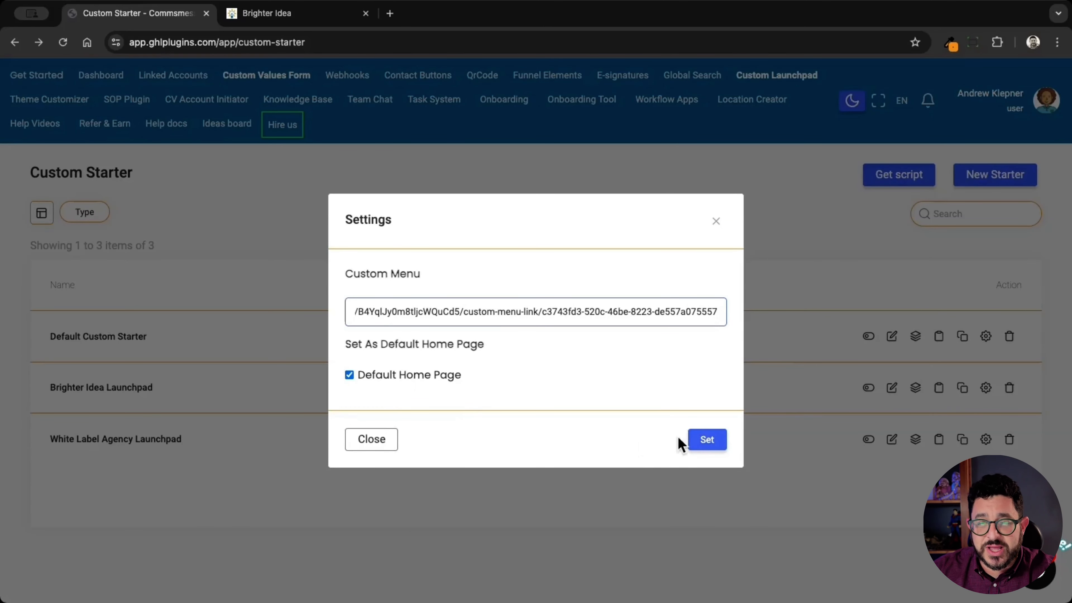
{"action": "left_click", "coordinate": [704, 443]}
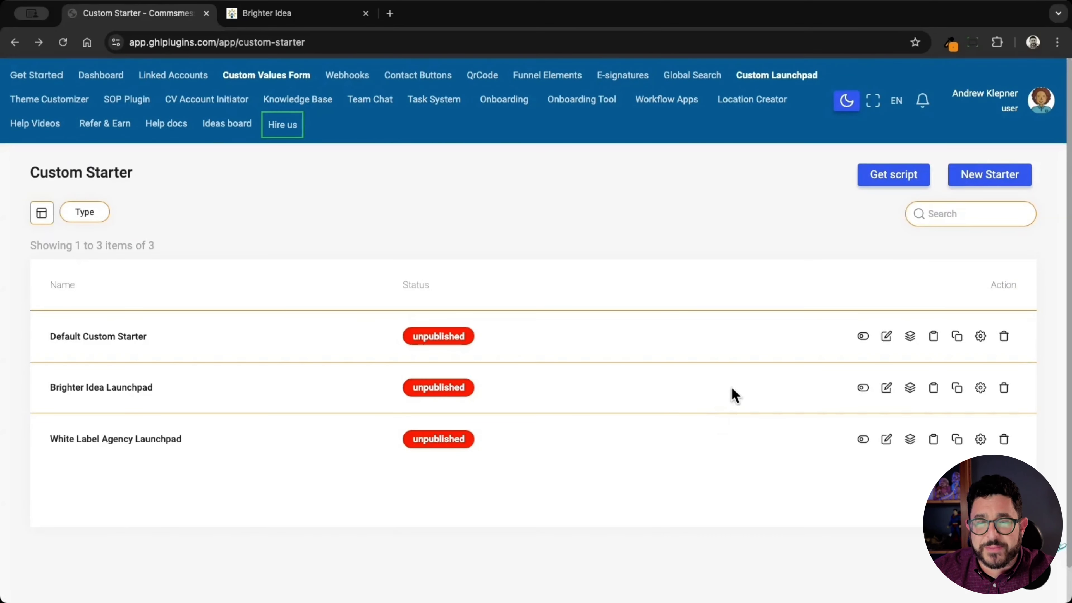
{"action": "left_click", "coordinate": [863, 388]}
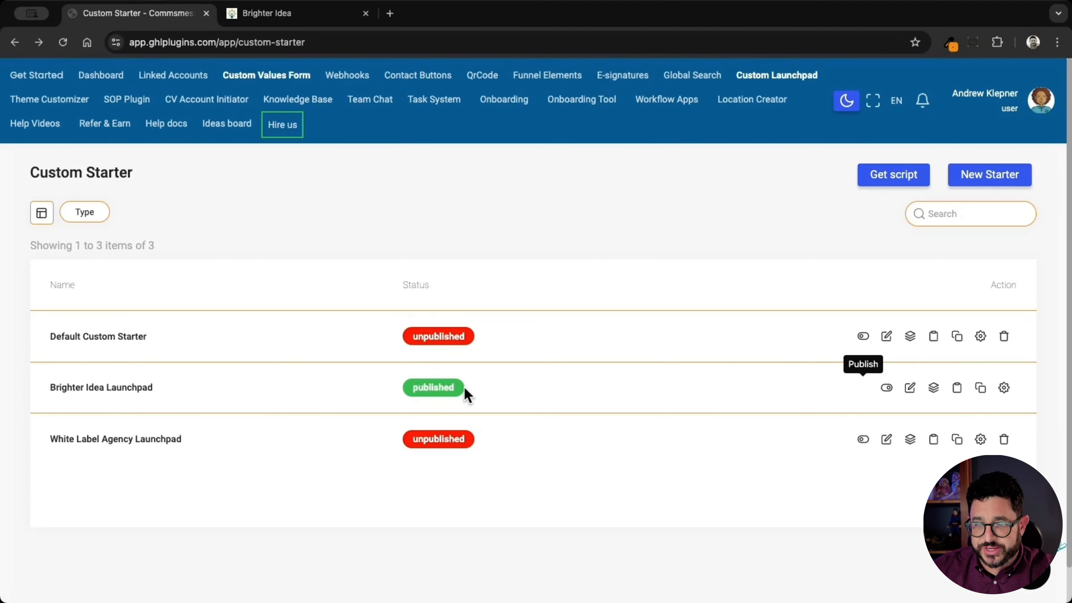
Step: Reload the Brighter Idea page, test the launchpad's ADVANCE TRAINING button, and return to the launchpad
{"action": "left_click", "coordinate": [321, 15]}
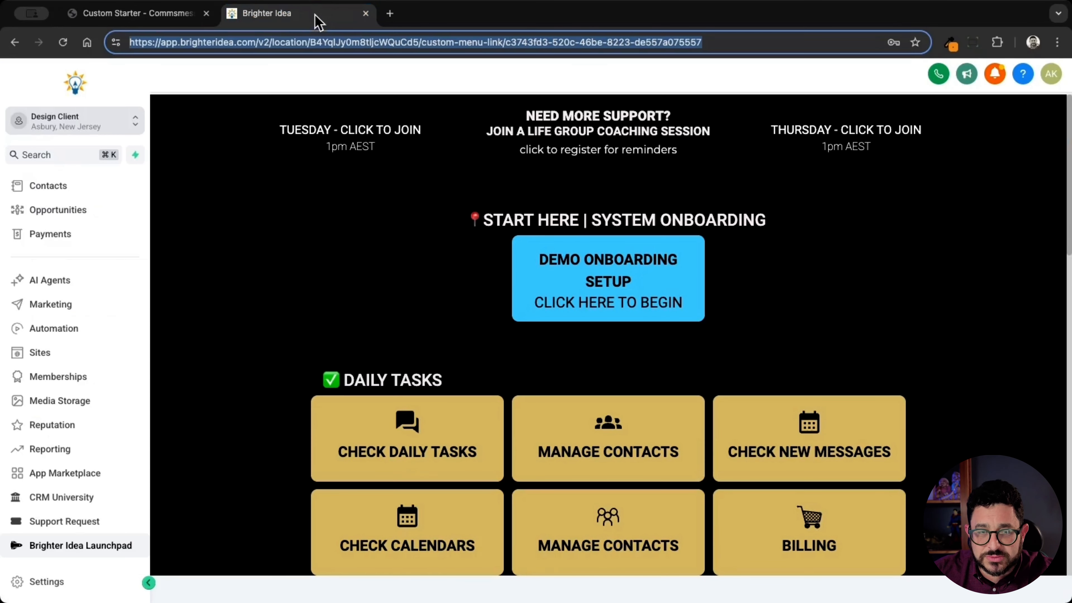
{"action": "left_click", "coordinate": [63, 42]}
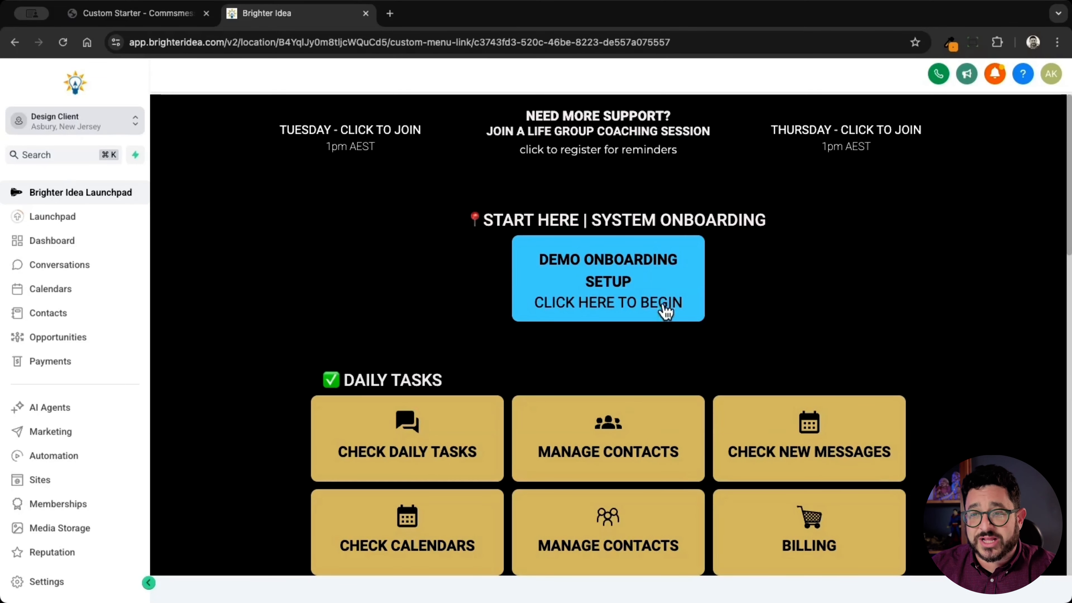
{"action": "scroll", "coordinate": [891, 318], "scroll_direction": "down", "scroll_amount": 8}
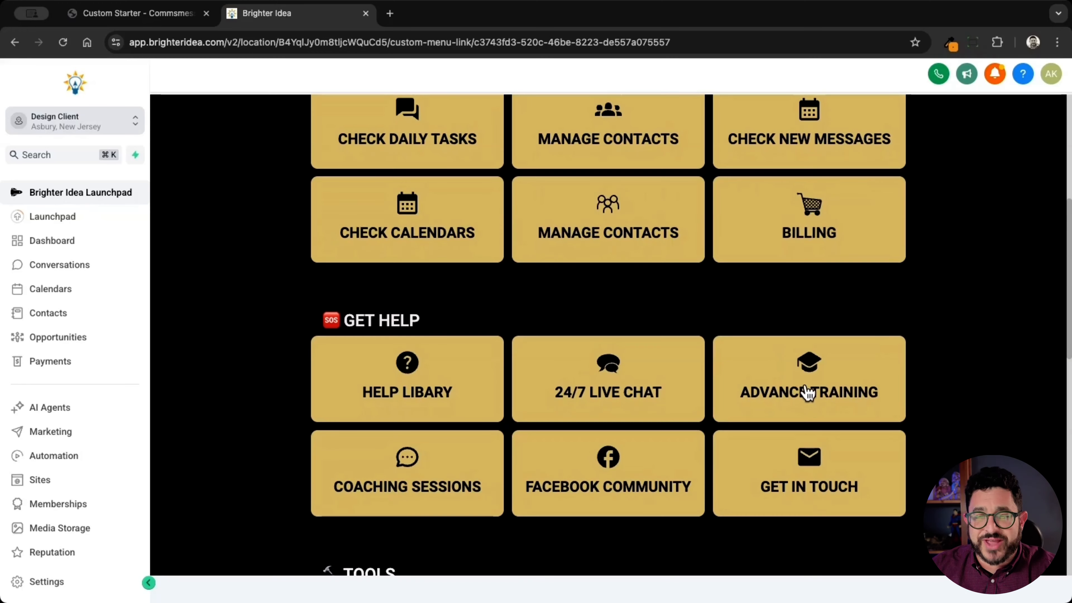
{"action": "left_click", "coordinate": [810, 397]}
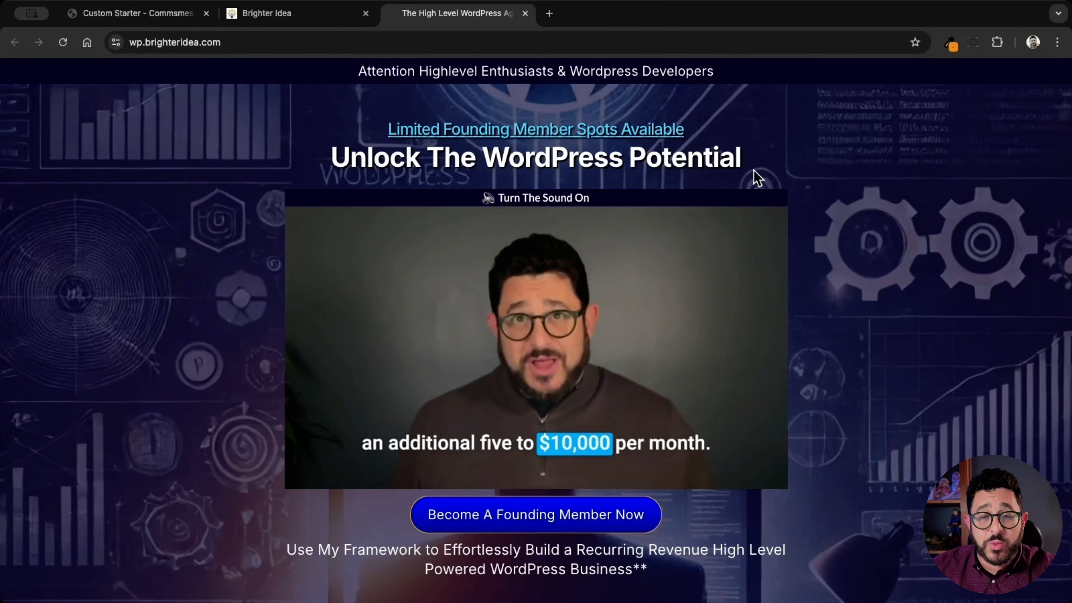
{"action": "left_click", "coordinate": [290, 16]}
Step: Test the launchpad's CHECK DAILY TASKS and MANAGE CONTACTS buttons, then return and review its remaining sections
{"action": "scroll", "coordinate": [449, 195], "scroll_direction": "up", "scroll_amount": 5}
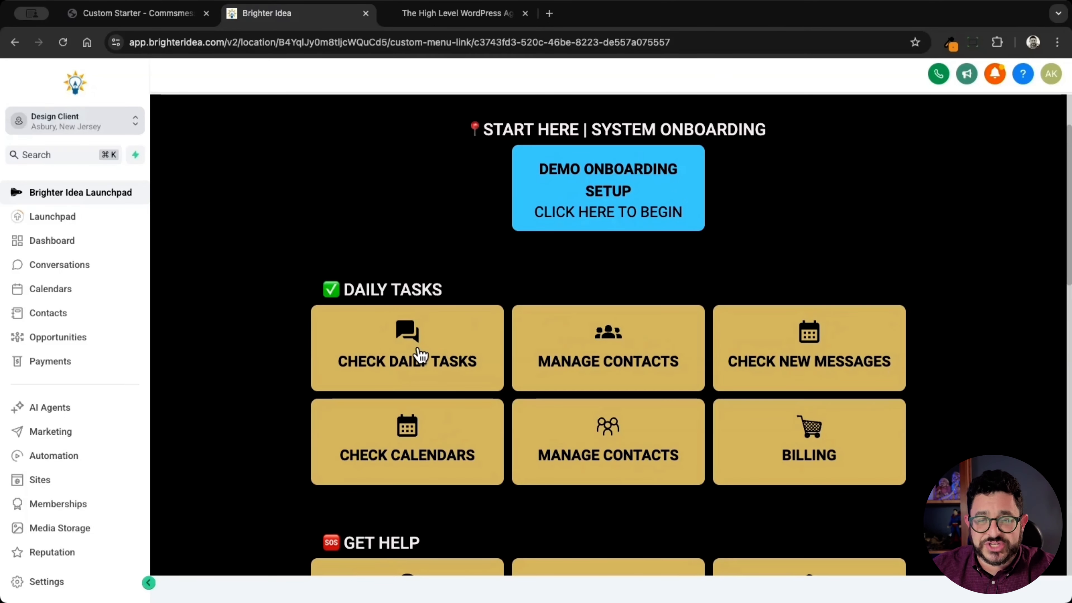
{"action": "left_click", "coordinate": [418, 354]}
{"action": "left_click", "coordinate": [109, 194]}
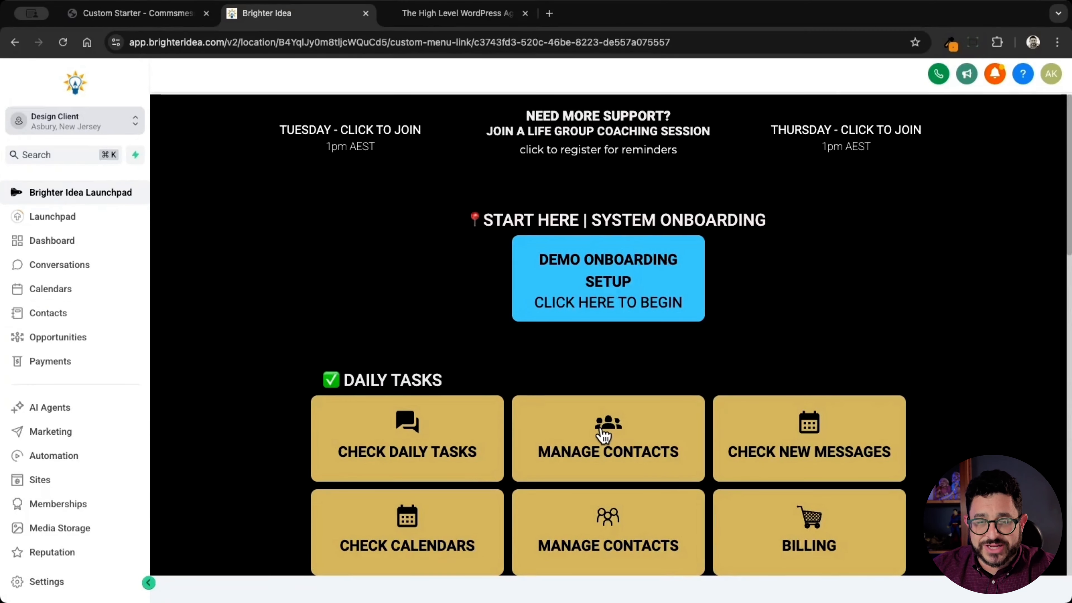
{"action": "left_click", "coordinate": [604, 434]}
{"action": "left_click", "coordinate": [80, 194]}
{"action": "scroll", "coordinate": [773, 298], "scroll_direction": "down", "scroll_amount": 4}
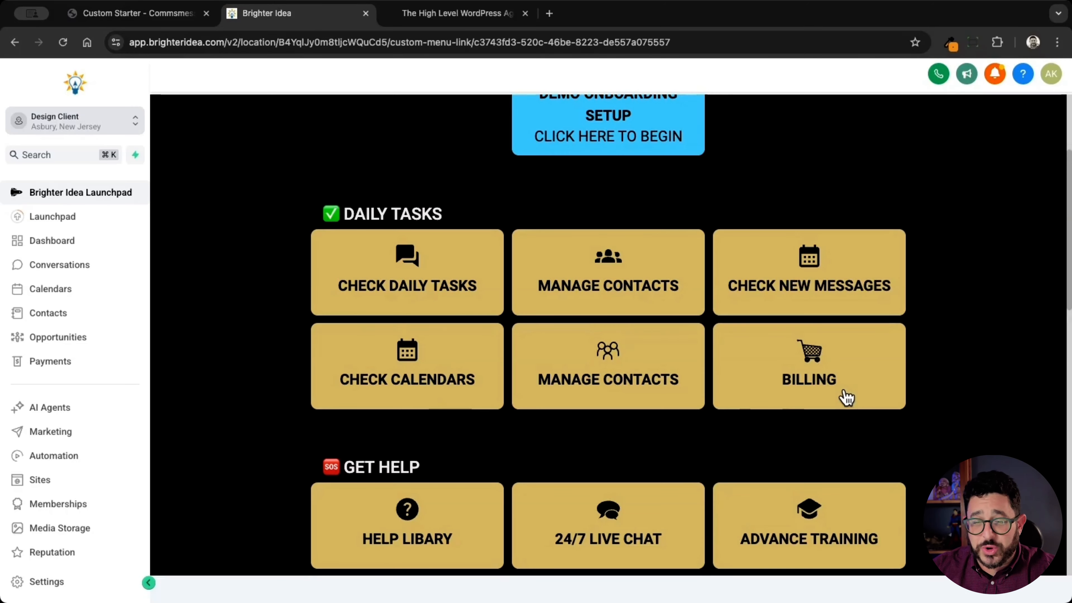
{"action": "scroll", "coordinate": [844, 398], "scroll_direction": "down", "scroll_amount": 2}
{"action": "scroll", "coordinate": [844, 395], "scroll_direction": "down", "scroll_amount": 3}
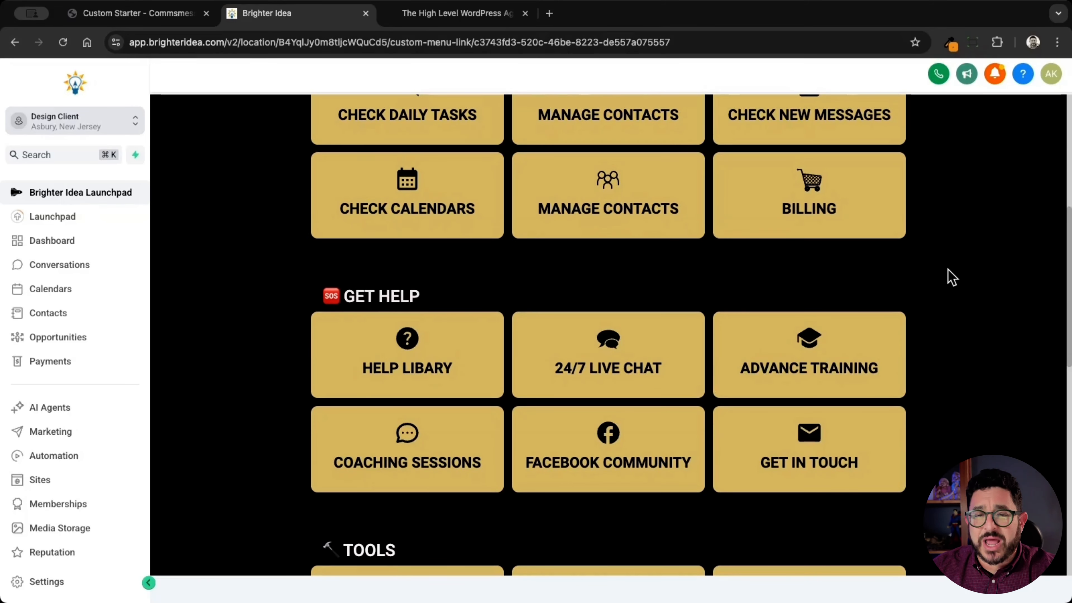